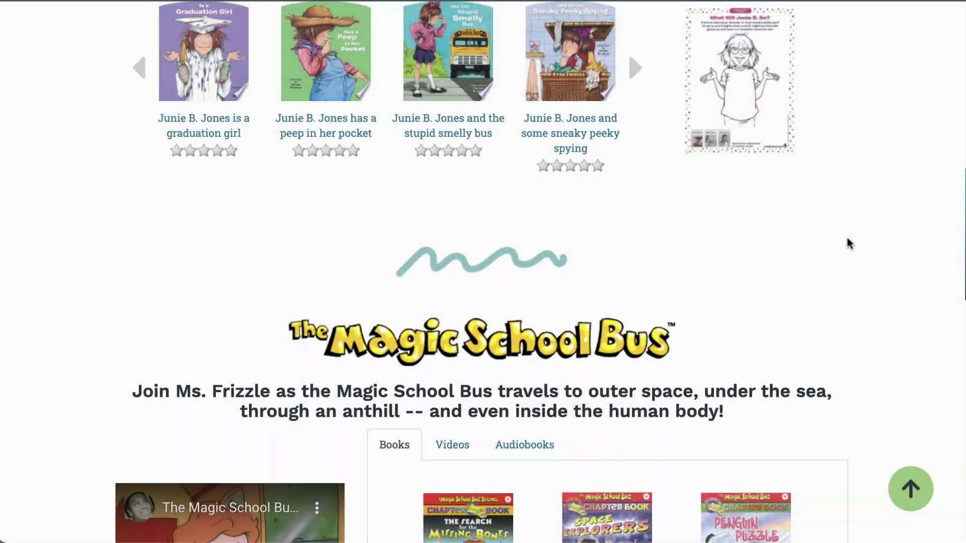
{"action": "scroll", "coordinate": [846, 246], "scroll_direction": "up", "scroll_amount": 2}
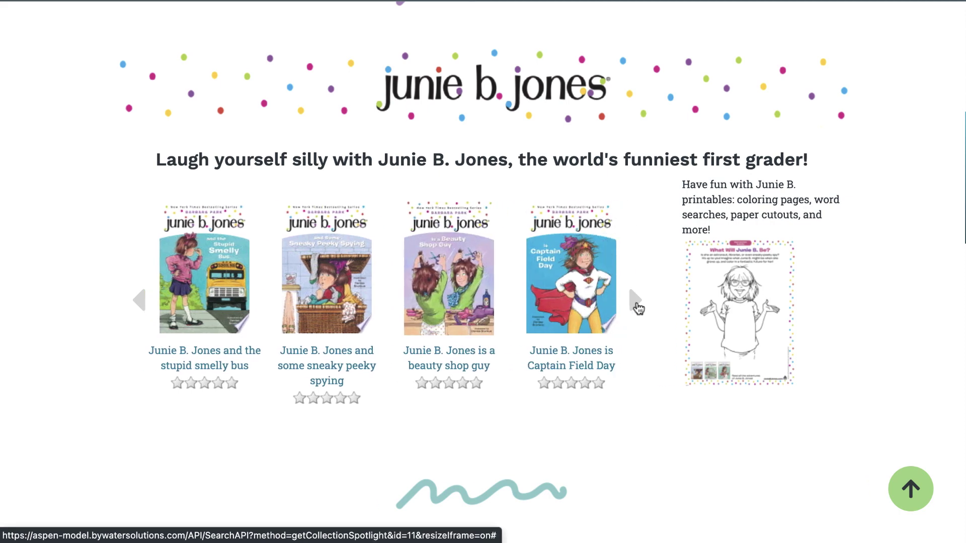
{"action": "left_click", "coordinate": [636, 302]}
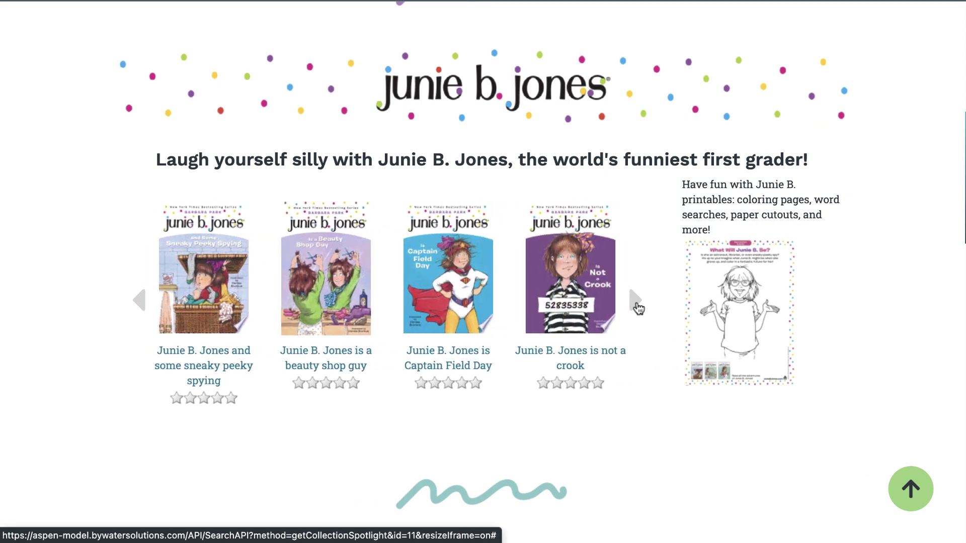
Step: Page the Junie B. Jones carousel forward two books
{"action": "left_click", "coordinate": [636, 303]}
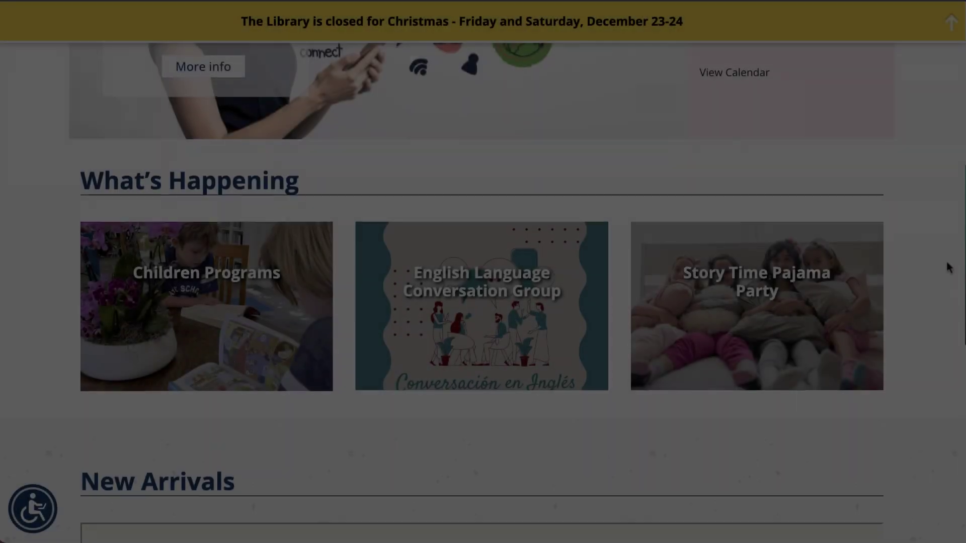
Step: Page the New Arrivals carousel forward three times
{"action": "scroll", "coordinate": [947, 268], "scroll_direction": "down", "scroll_amount": 1}
{"action": "scroll", "coordinate": [947, 268], "scroll_direction": "down", "scroll_amount": 5}
{"action": "scroll", "coordinate": [948, 268], "scroll_direction": "down", "scroll_amount": 1}
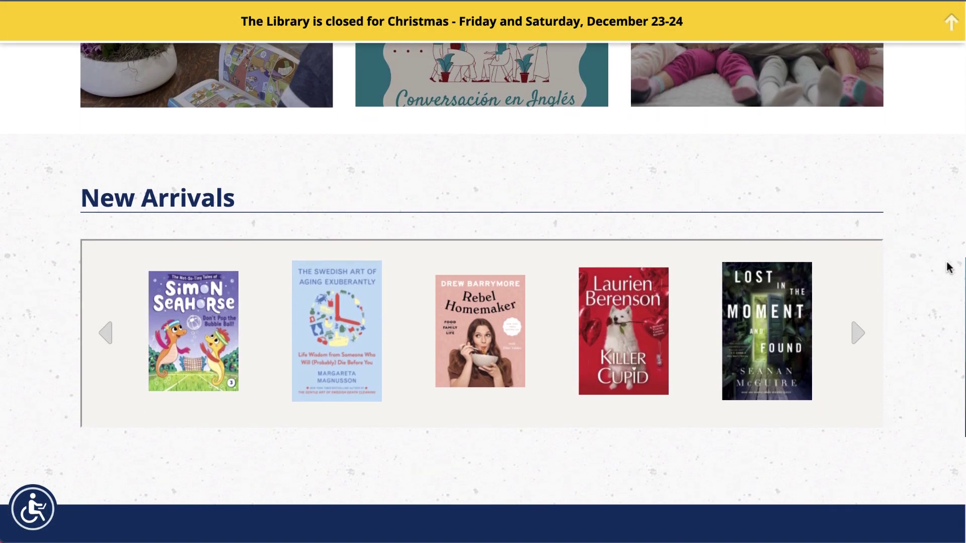
{"action": "scroll", "coordinate": [949, 264], "scroll_direction": "down", "scroll_amount": 1}
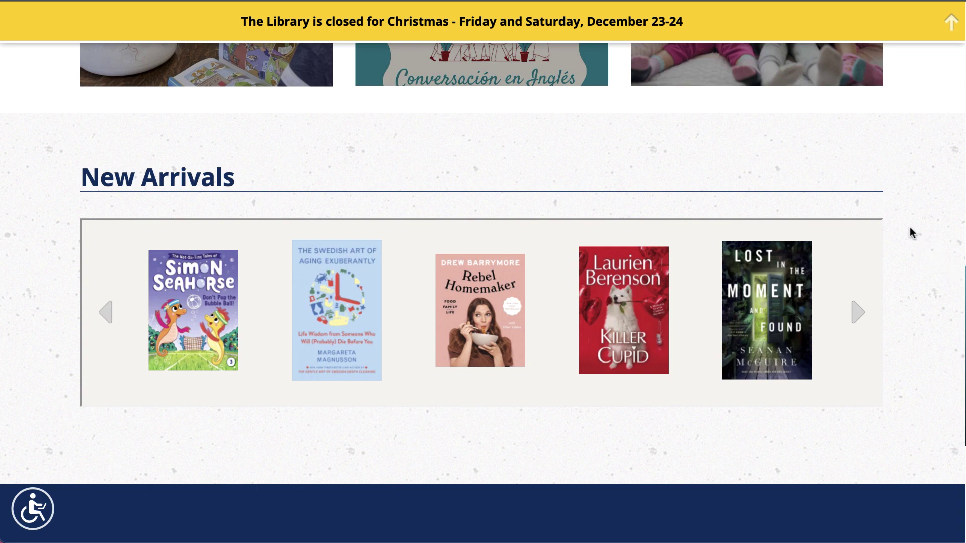
{"action": "left_click", "coordinate": [864, 317]}
{"action": "left_click", "coordinate": [864, 317]}
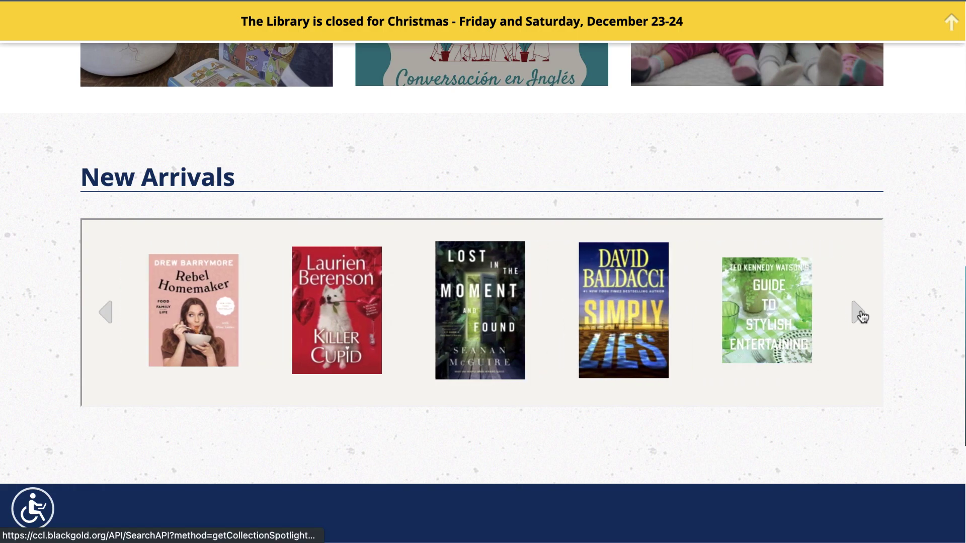
{"action": "left_click", "coordinate": [863, 317]}
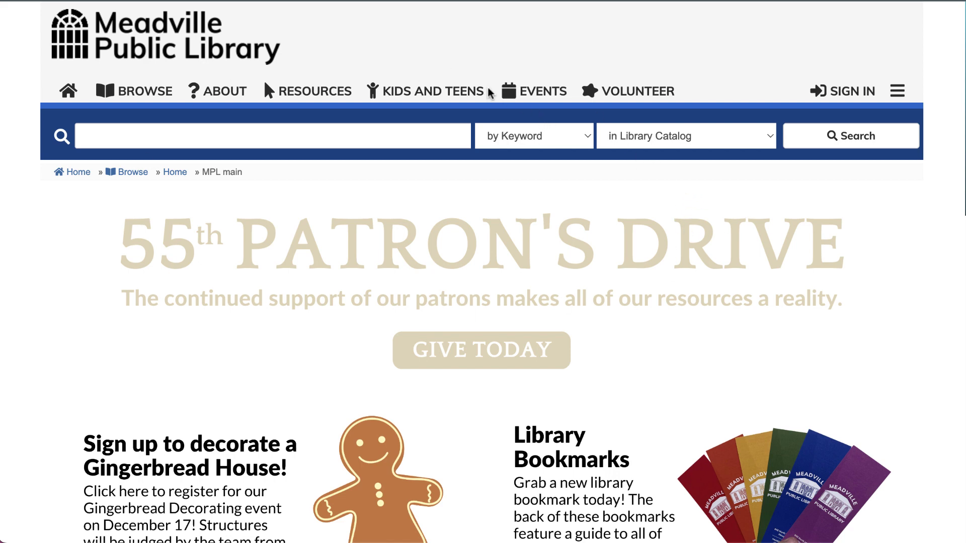
Step: Go to the Kids and Teens > Teens page and advance New Young Adult Books four times
{"action": "left_click", "coordinate": [443, 92]}
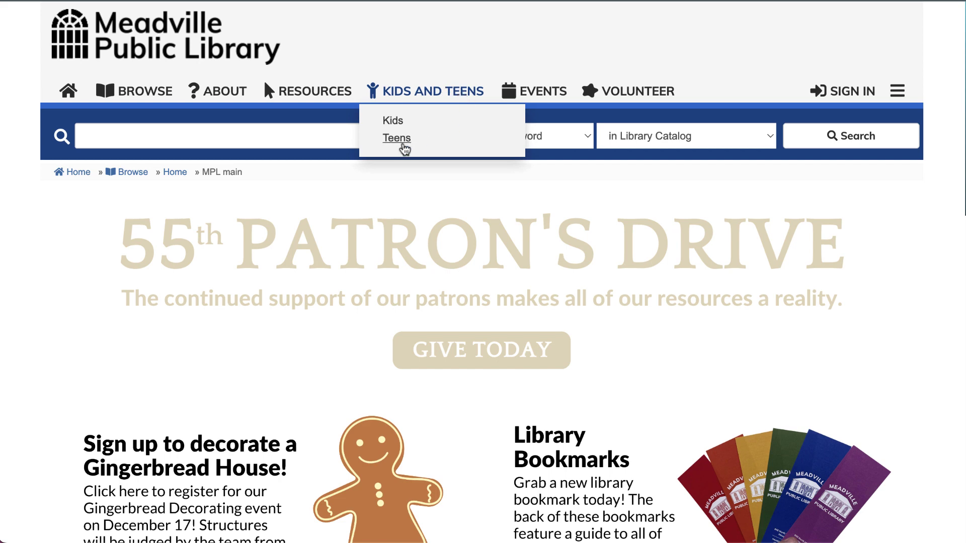
{"action": "left_click", "coordinate": [405, 149]}
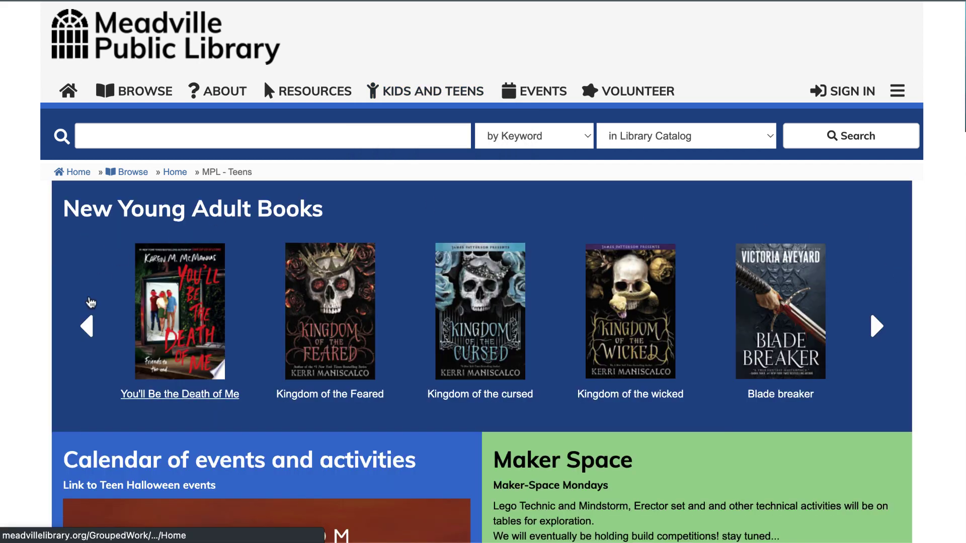
{"action": "left_click", "coordinate": [875, 328]}
{"action": "left_click", "coordinate": [876, 329]}
{"action": "left_click", "coordinate": [875, 328]}
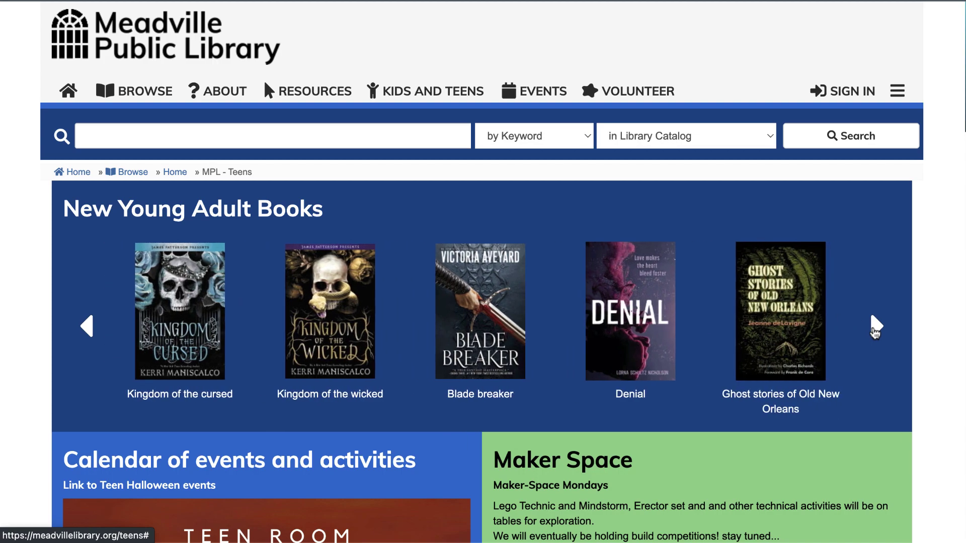
{"action": "left_click", "coordinate": [876, 329]}
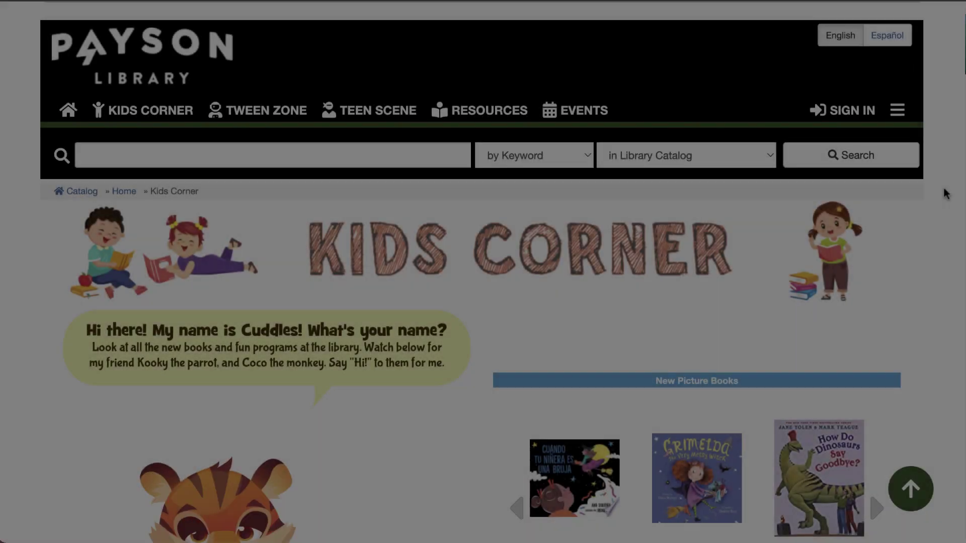
Step: Advance the New Picture Books carousel two titles, to Leila and The little wooden robot
{"action": "scroll", "coordinate": [944, 194], "scroll_direction": "down", "scroll_amount": 2}
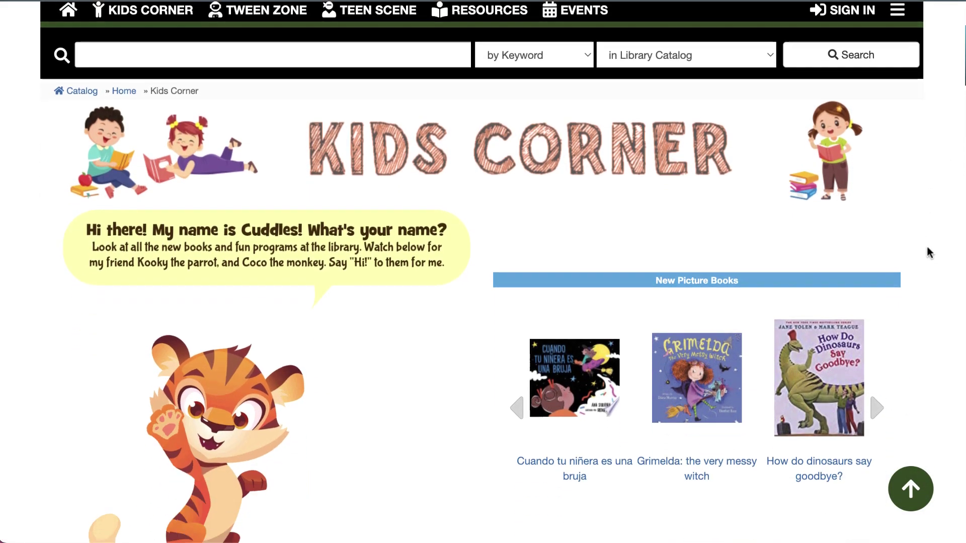
{"action": "scroll", "coordinate": [928, 252], "scroll_direction": "down", "scroll_amount": 2}
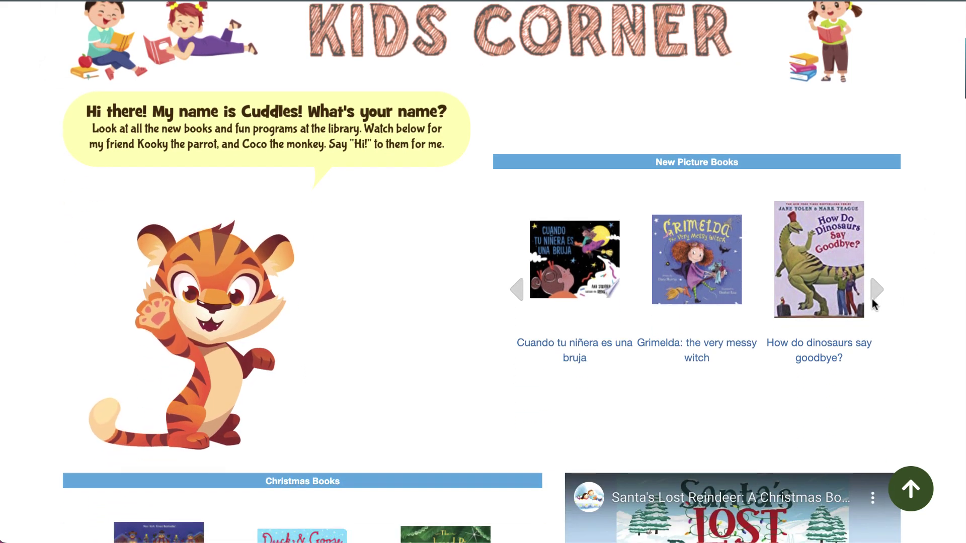
{"action": "left_click", "coordinate": [877, 290]}
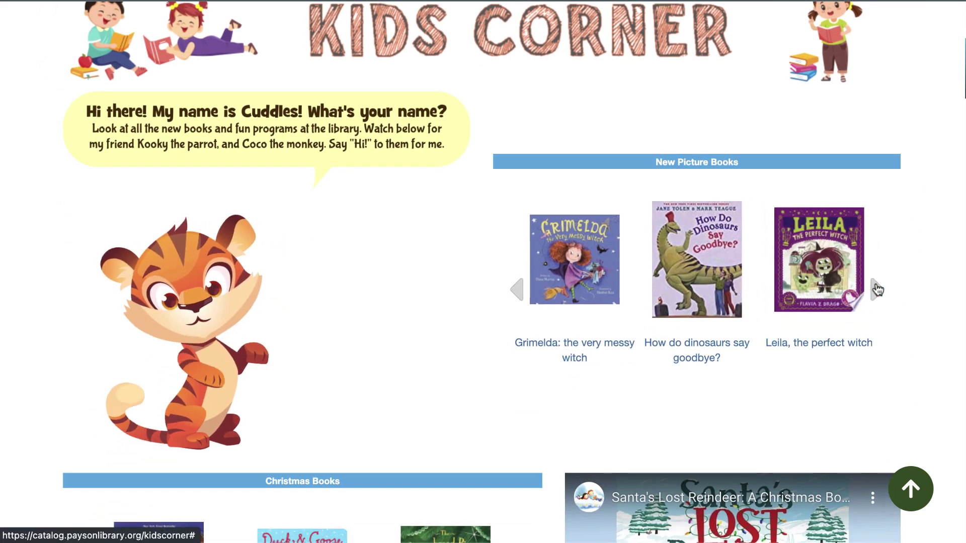
{"action": "left_click", "coordinate": [878, 291]}
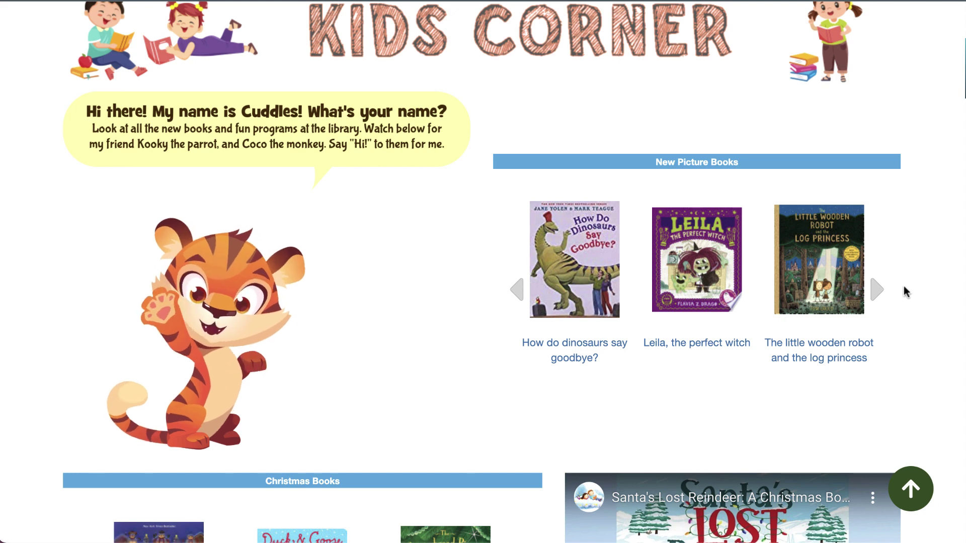
{"action": "scroll", "coordinate": [900, 274], "scroll_direction": "down", "scroll_amount": 3}
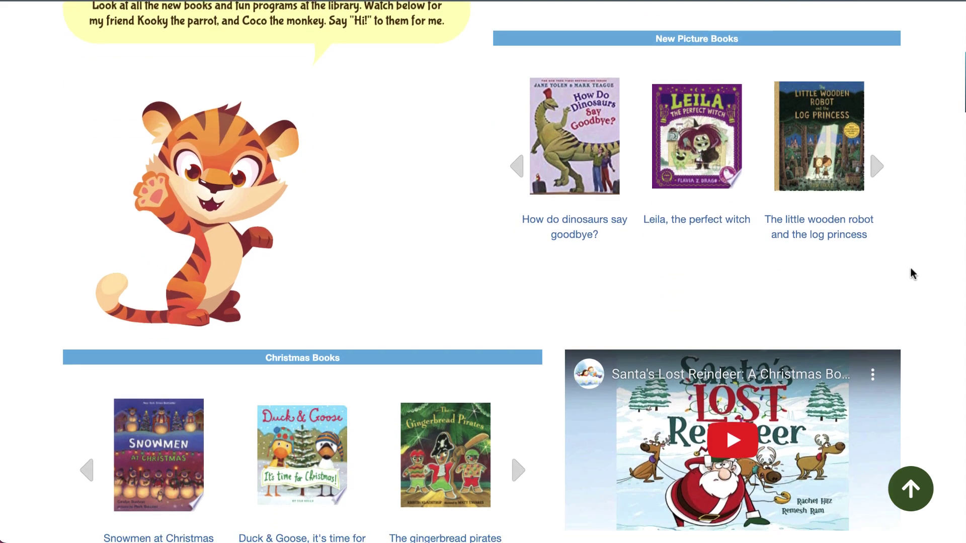
{"action": "scroll", "coordinate": [914, 272], "scroll_direction": "down", "scroll_amount": 2}
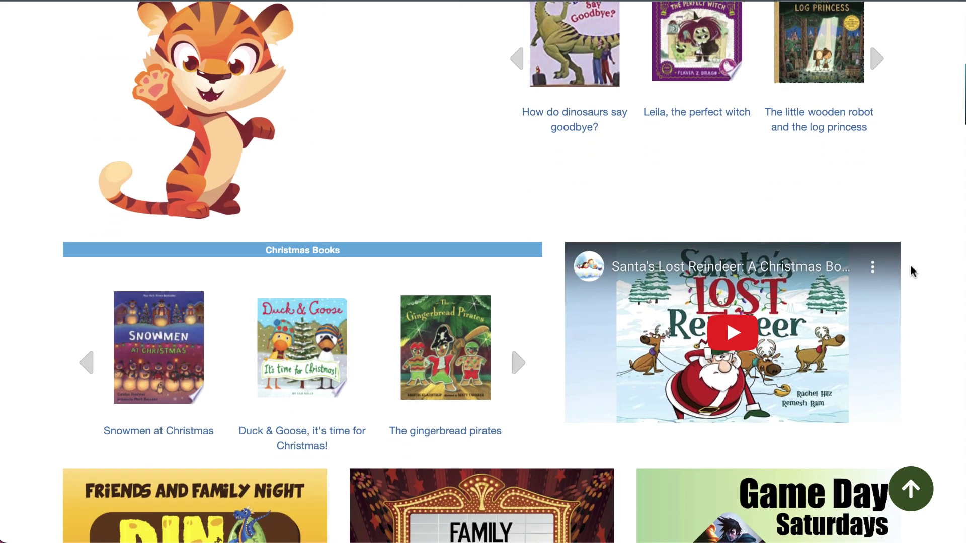
{"action": "scroll", "coordinate": [911, 275], "scroll_direction": "down", "scroll_amount": 1}
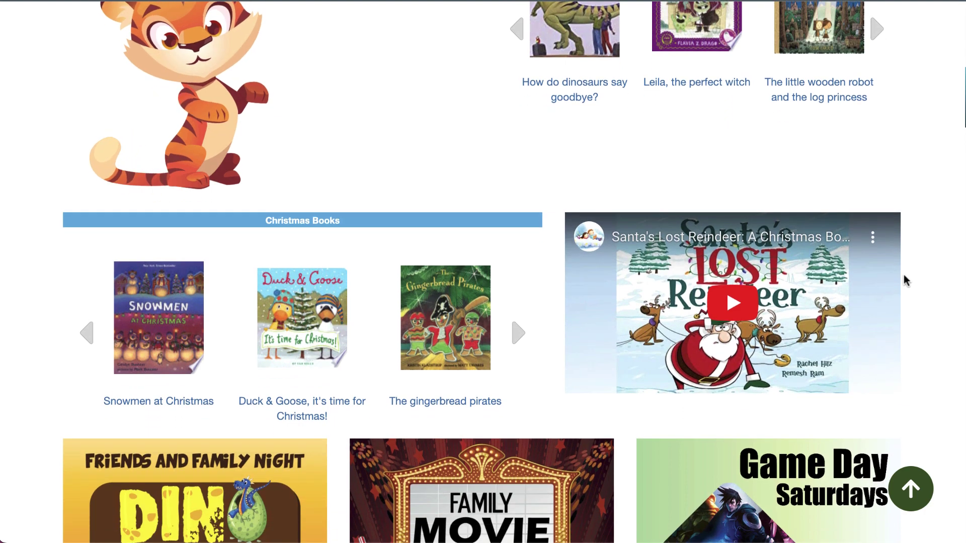
Step: Page the Christmas Books carousel forward one title
{"action": "left_click", "coordinate": [518, 333]}
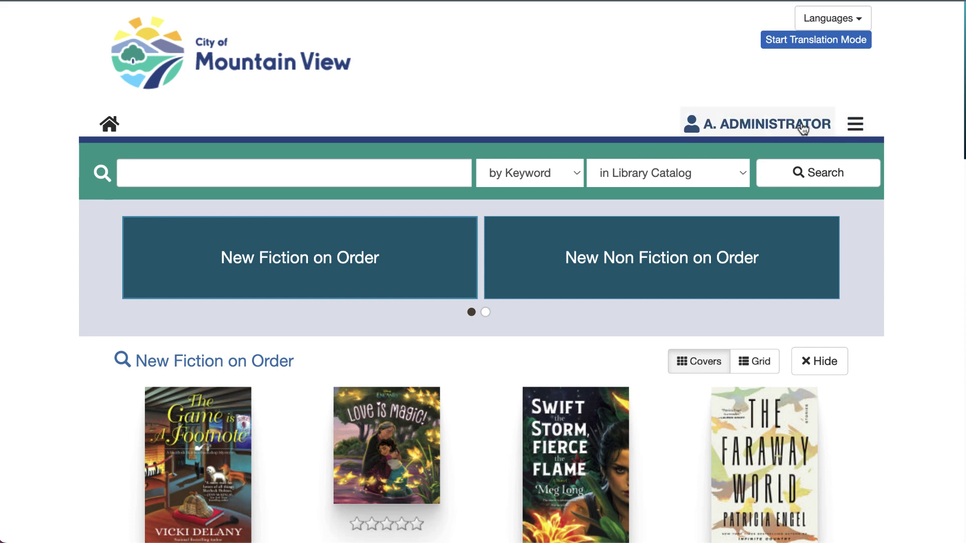
Step: Open Your Lists from the administrator account menu
{"action": "left_click", "coordinate": [803, 129]}
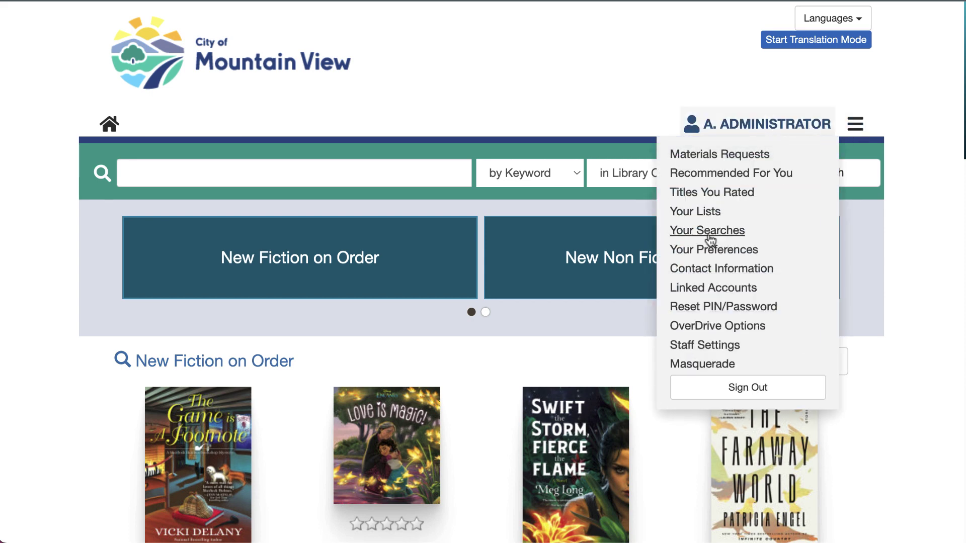
{"action": "left_click", "coordinate": [711, 215]}
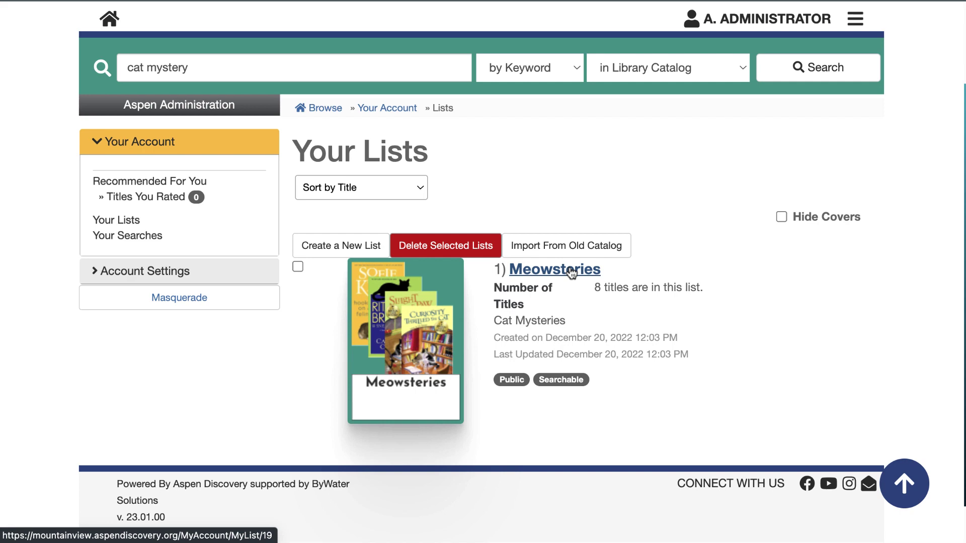
Step: Open the Meowsteries list and review its edit settings
{"action": "left_click", "coordinate": [572, 272]}
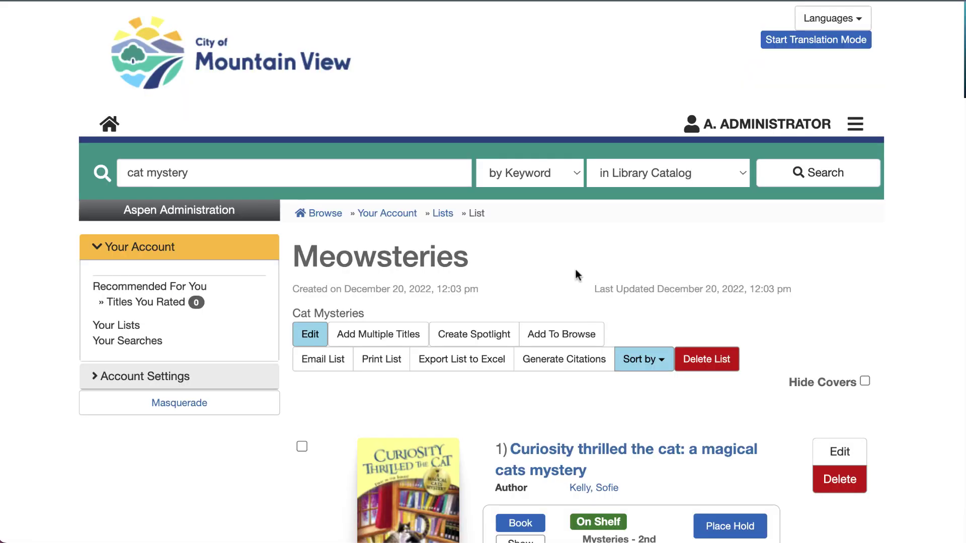
{"action": "left_click", "coordinate": [317, 342]}
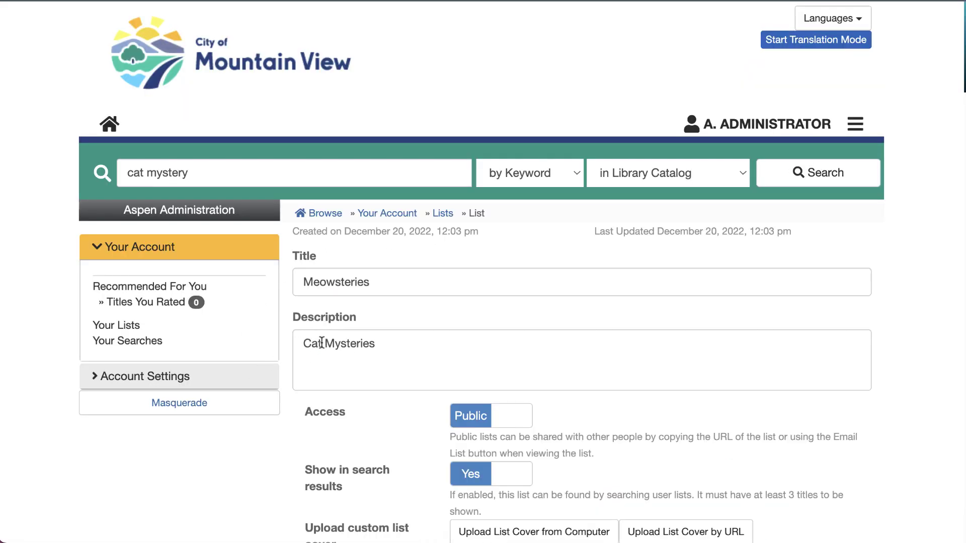
{"action": "scroll", "coordinate": [569, 422], "scroll_direction": "down", "scroll_amount": 3}
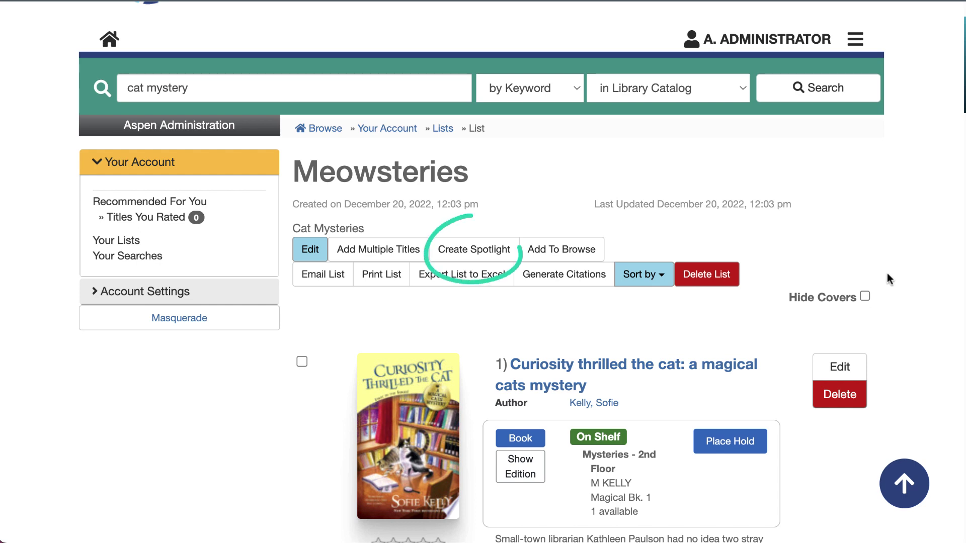
Step: Create a new spotlight from the Meowsteries list, naming it 'Meowsteries'
{"action": "left_click", "coordinate": [482, 259]}
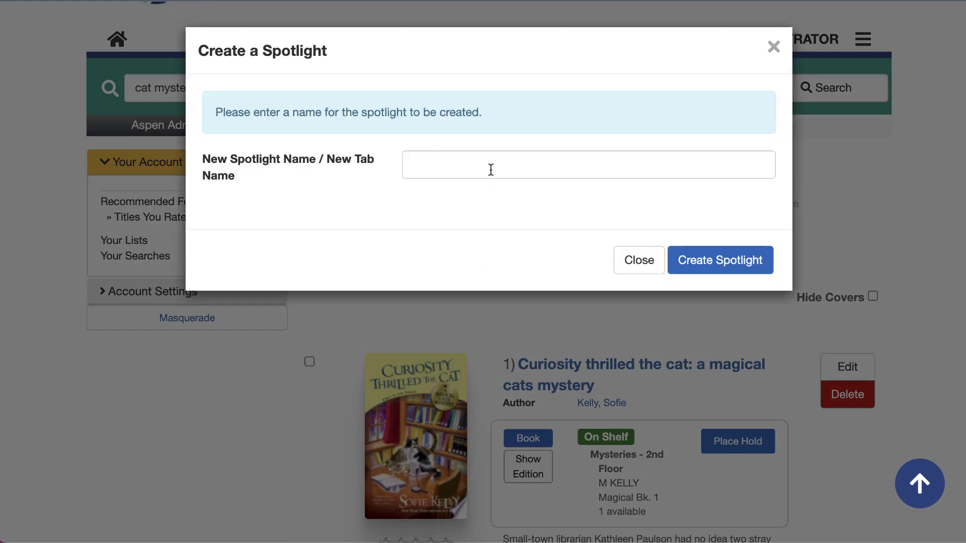
{"action": "left_click", "coordinate": [495, 170]}
{"action": "type", "text": "Meowsteries"}
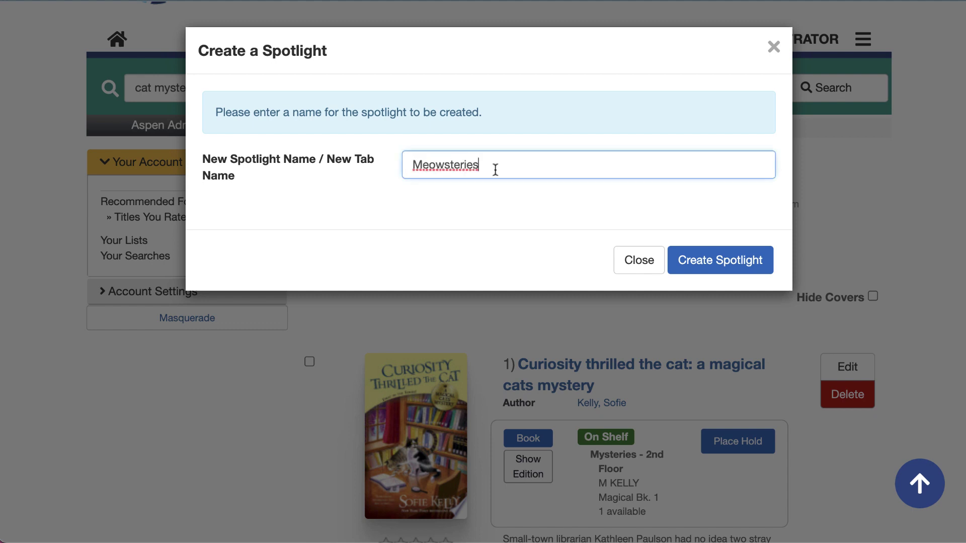
{"action": "left_click", "coordinate": [710, 276]}
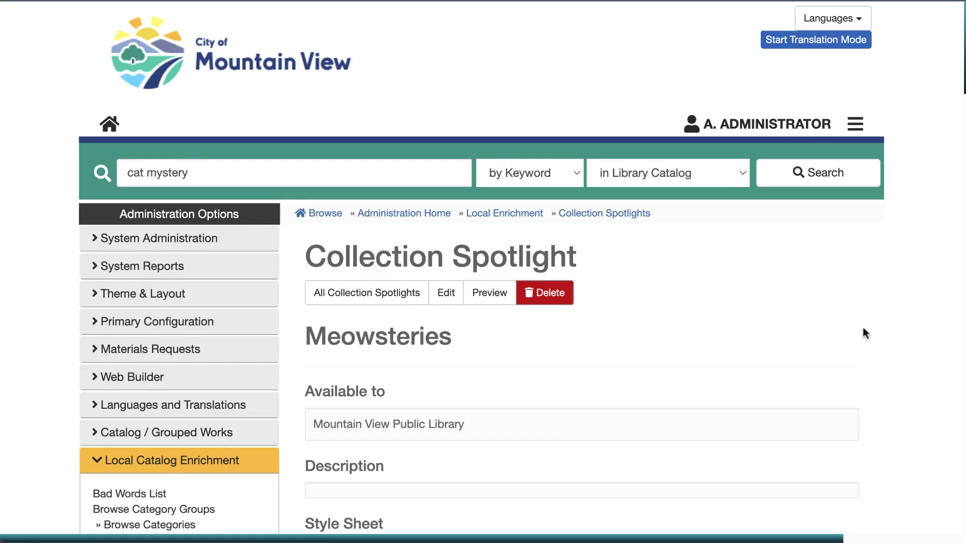
Step: Scroll down the Meowsteries spotlight page to review its details
{"action": "scroll", "coordinate": [863, 329], "scroll_direction": "down", "scroll_amount": 7}
{"action": "scroll", "coordinate": [863, 332], "scroll_direction": "down", "scroll_amount": 10}
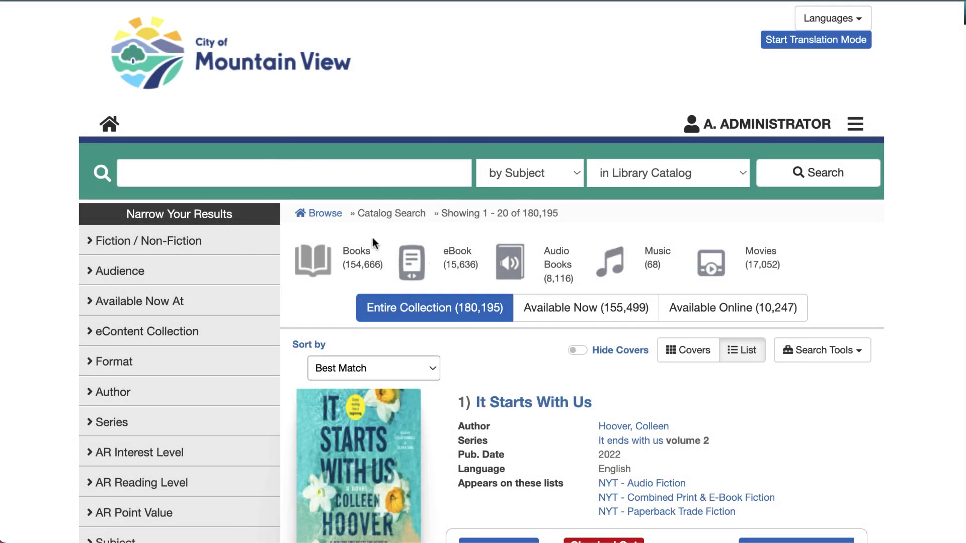
Step: Run a 'by Subject' catalog search for 'cat mysteries'
{"action": "scroll", "coordinate": [205, 228], "scroll_direction": "down", "scroll_amount": 1}
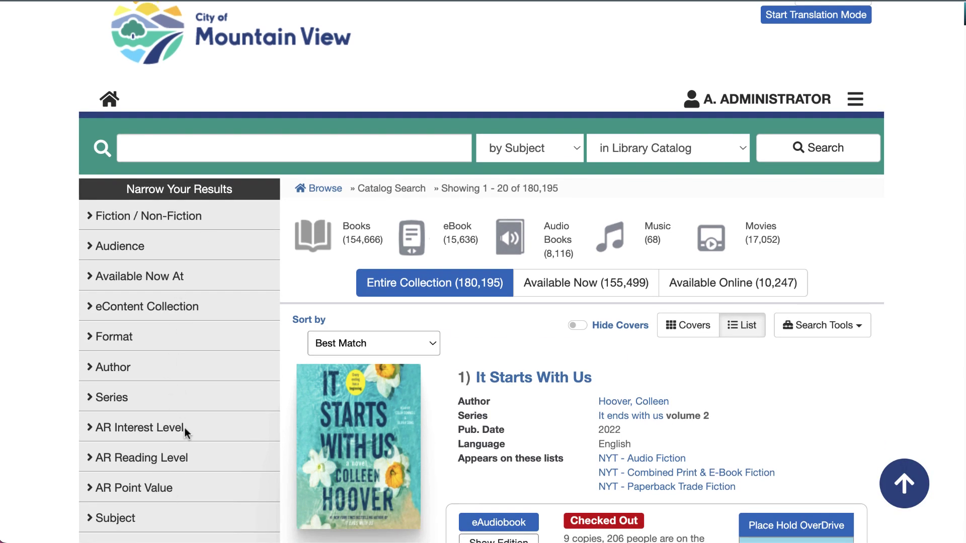
{"action": "left_click", "coordinate": [517, 149]}
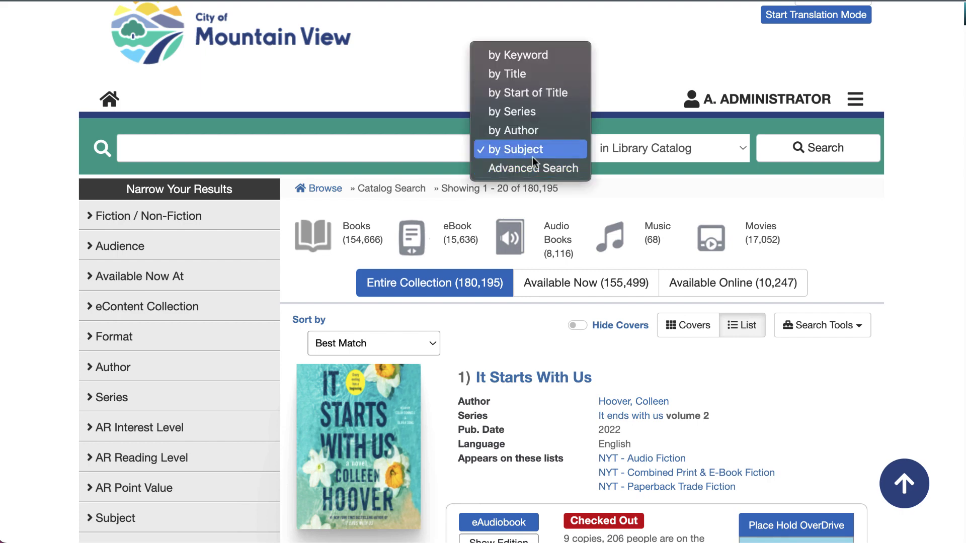
{"action": "left_click", "coordinate": [530, 156]}
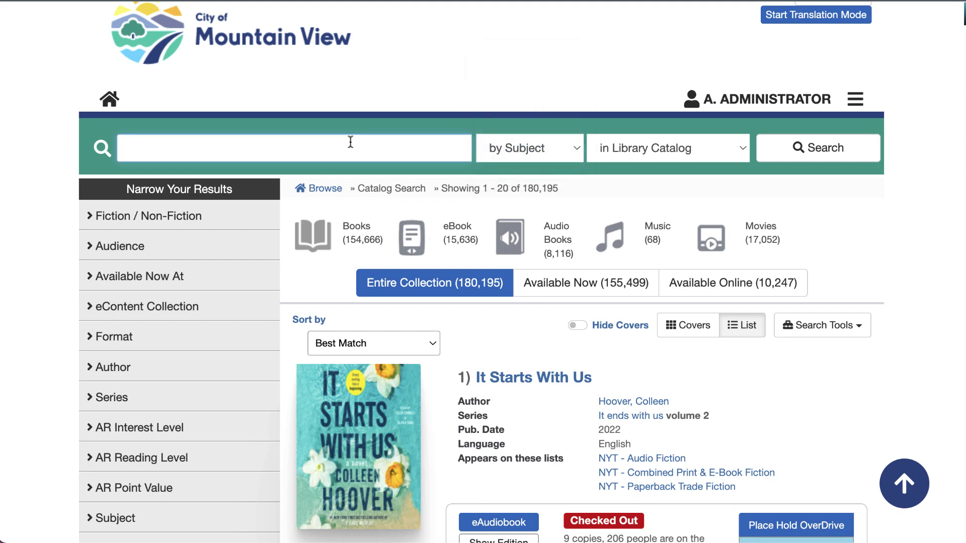
{"action": "type", "text": "cat mysteries"}
{"action": "key", "text": "Return"}
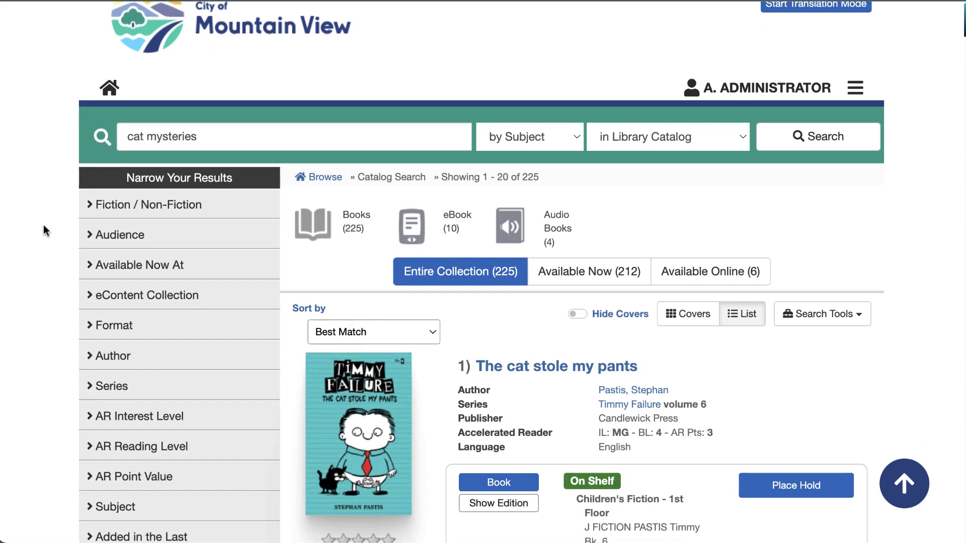
Step: Filter the results to Adult audience and sort by Date Purchased Desc
{"action": "left_click", "coordinate": [107, 239]}
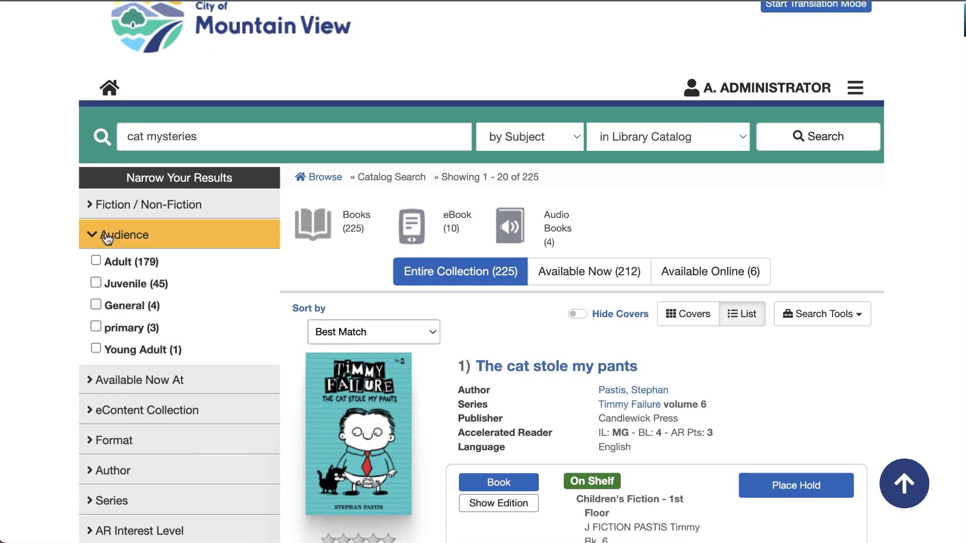
{"action": "left_click", "coordinate": [132, 262]}
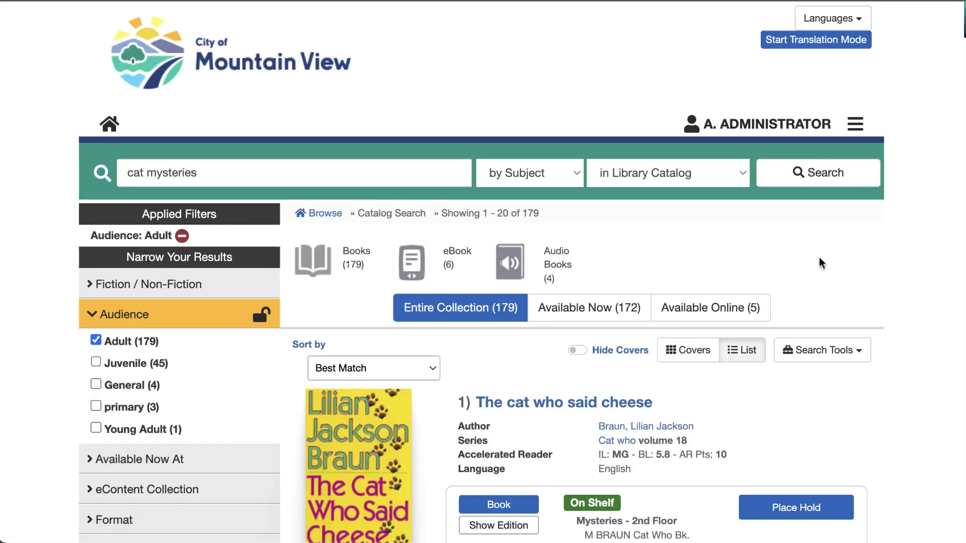
{"action": "scroll", "coordinate": [814, 267], "scroll_direction": "down", "scroll_amount": 1}
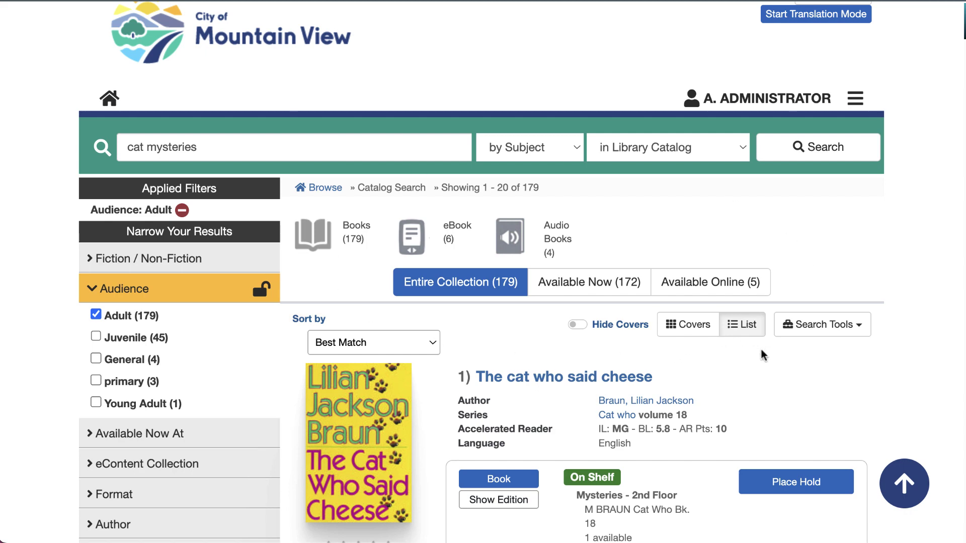
{"action": "scroll", "coordinate": [760, 348], "scroll_direction": "down", "scroll_amount": 4}
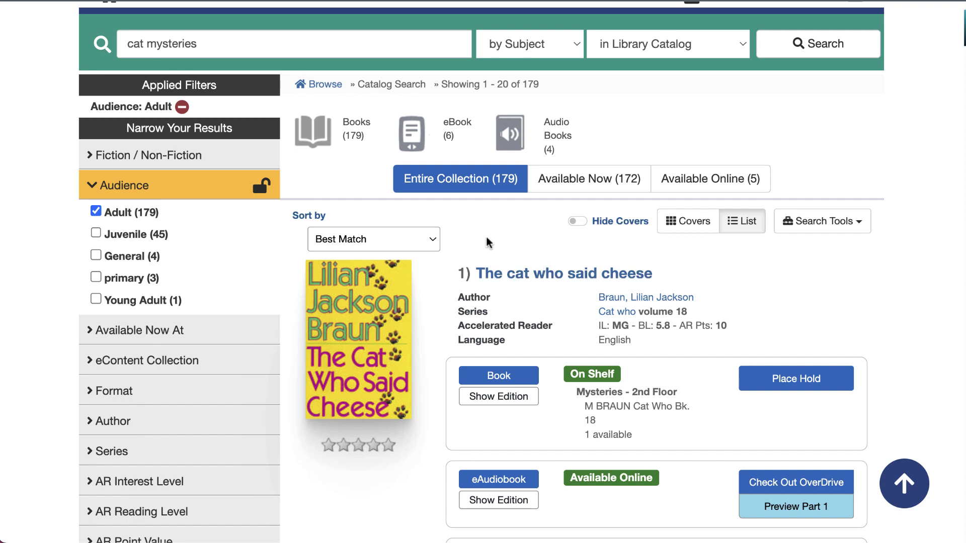
{"action": "left_click", "coordinate": [431, 240]}
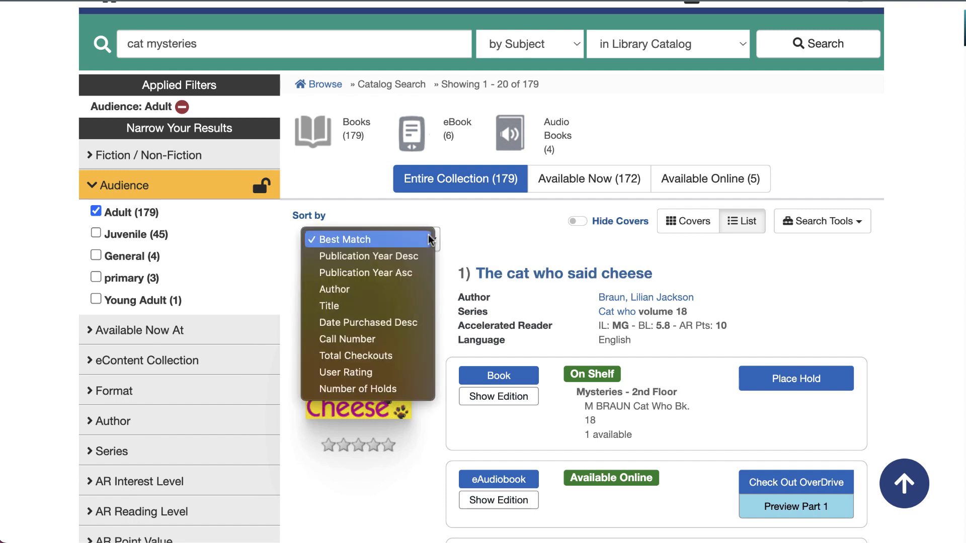
{"action": "left_click", "coordinate": [382, 322]}
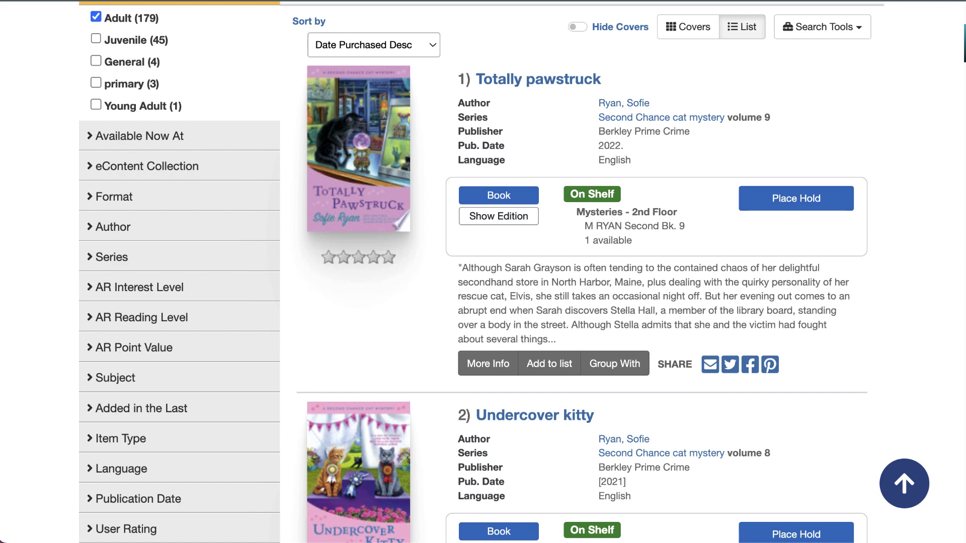
Step: From Search Tools, create a new spotlight from this search named 'New Cat Mysteries'
{"action": "scroll", "coordinate": [893, 83], "scroll_direction": "up", "scroll_amount": 2}
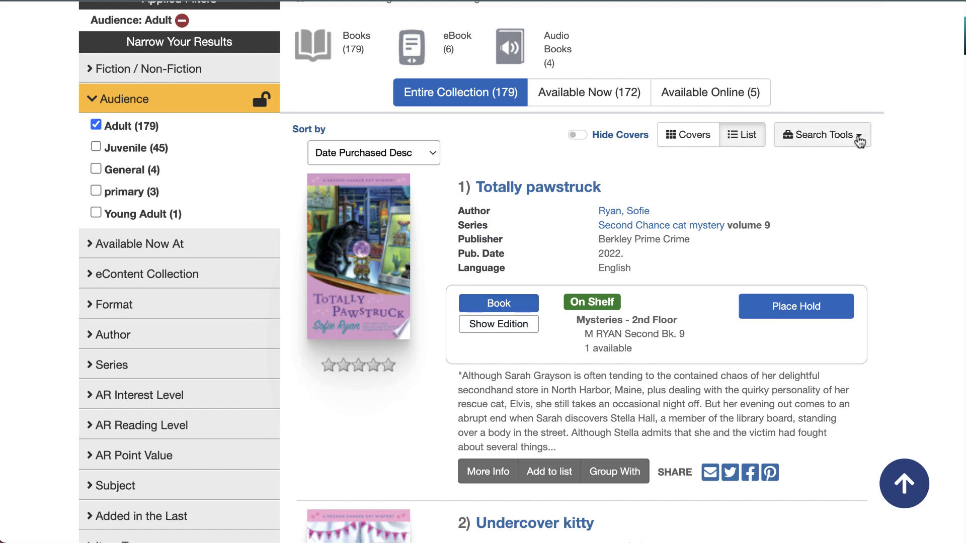
{"action": "scroll", "coordinate": [859, 146], "scroll_direction": "up", "scroll_amount": 3}
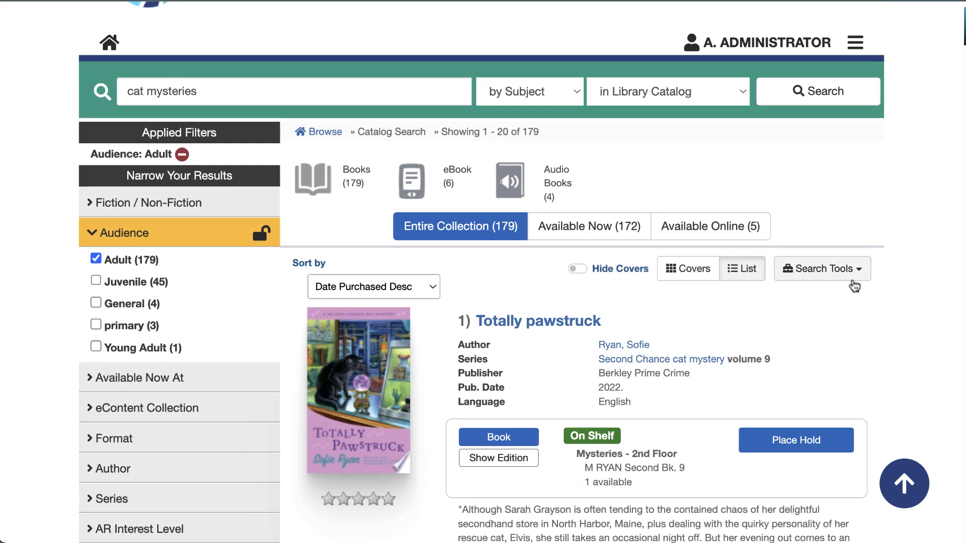
{"action": "left_click", "coordinate": [860, 271]}
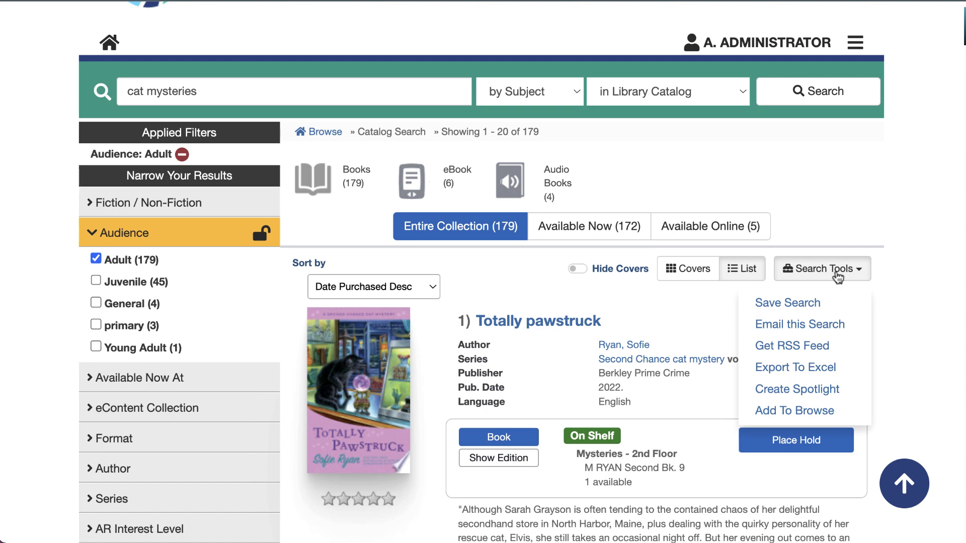
{"action": "left_click", "coordinate": [823, 397]}
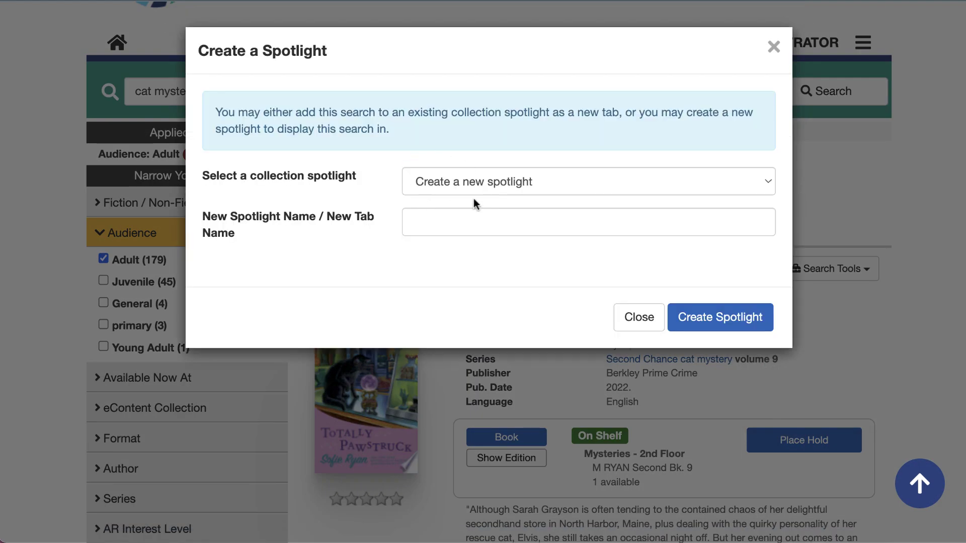
{"action": "left_click", "coordinate": [497, 225]}
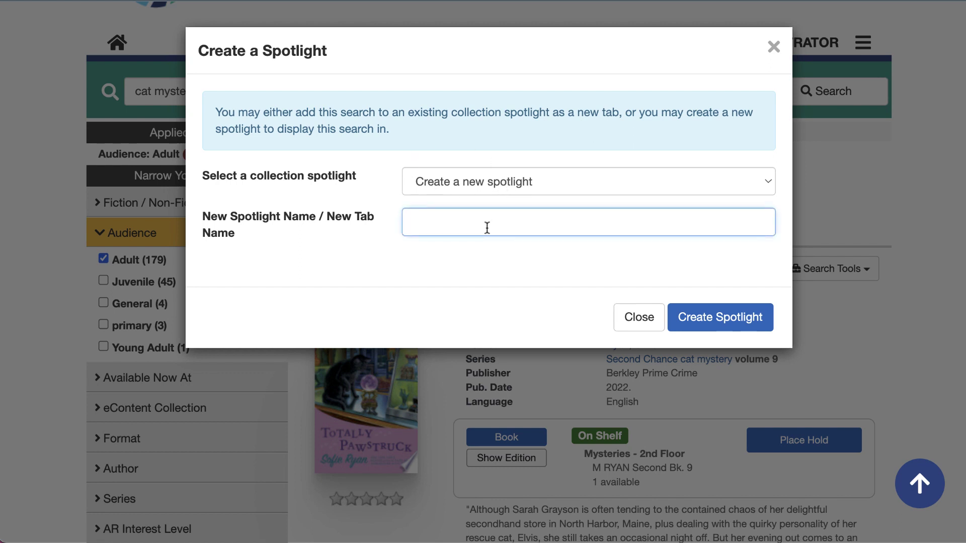
{"action": "type", "text": "New Cat Mysteries"}
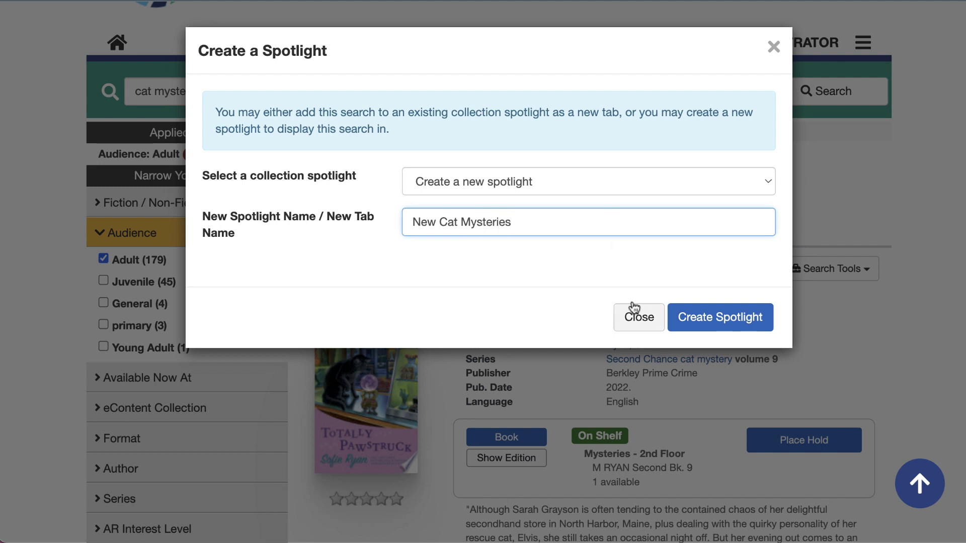
{"action": "left_click", "coordinate": [731, 326]}
{"action": "left_click", "coordinate": [732, 326]}
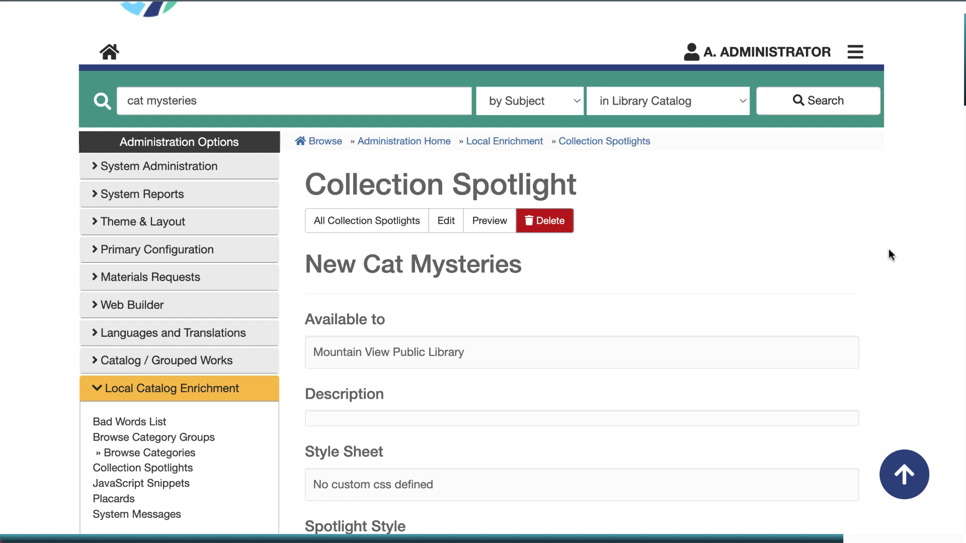
{"action": "scroll", "coordinate": [888, 249], "scroll_direction": "down", "scroll_amount": 5}
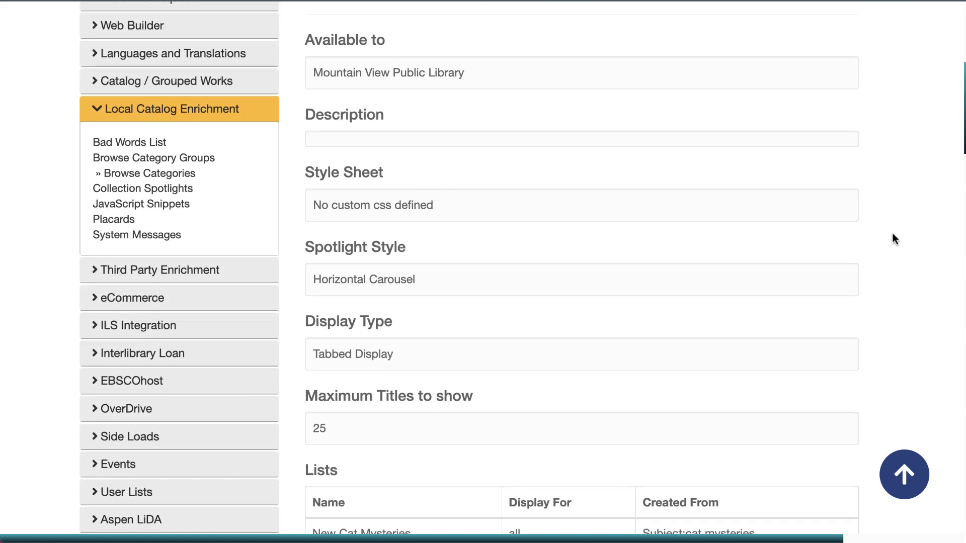
{"action": "scroll", "coordinate": [893, 238], "scroll_direction": "down", "scroll_amount": 3}
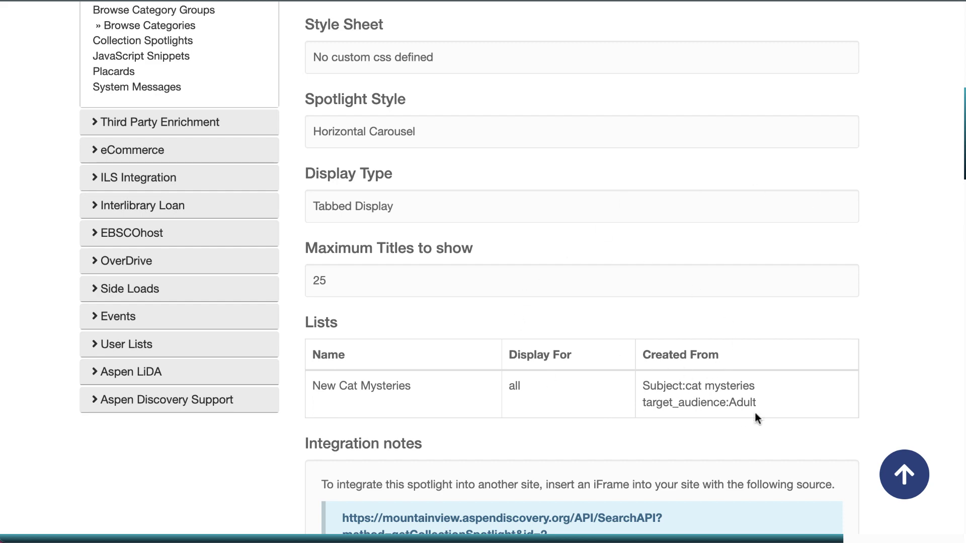
{"action": "scroll", "coordinate": [884, 369], "scroll_direction": "down", "scroll_amount": 4}
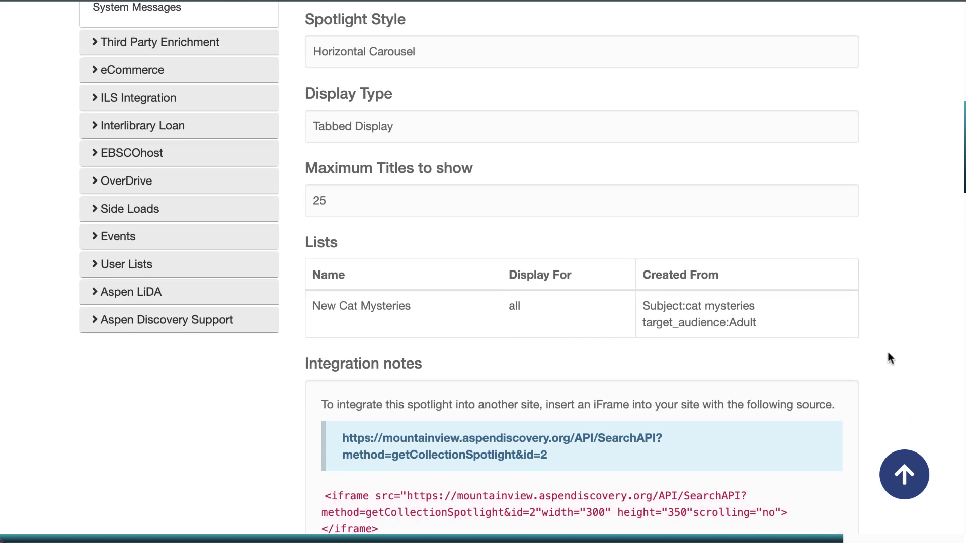
{"action": "scroll", "coordinate": [898, 365], "scroll_direction": "down", "scroll_amount": 1}
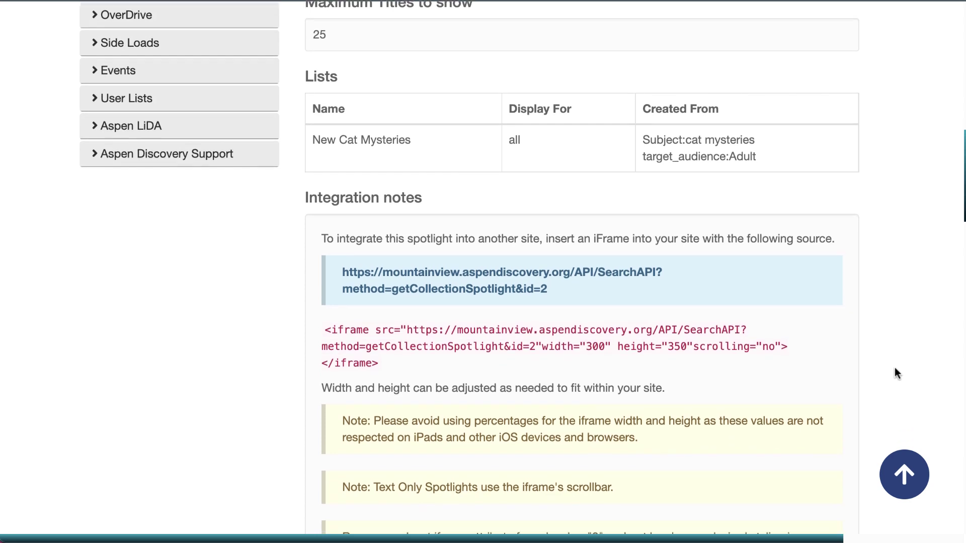
{"action": "scroll", "coordinate": [897, 374], "scroll_direction": "down", "scroll_amount": 1}
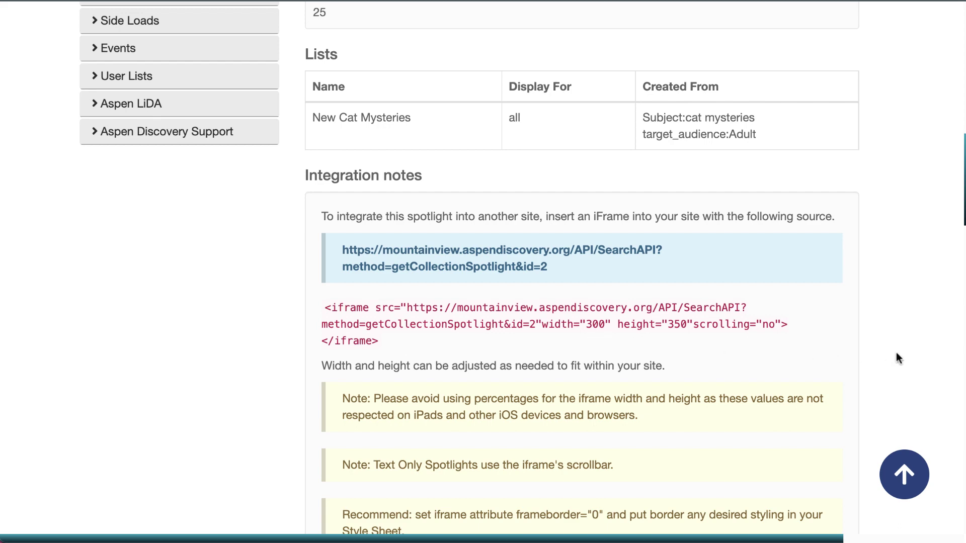
Step: Scroll to the 'Collection Spotlight with Resizing' iframe and script embed code
{"action": "scroll", "coordinate": [919, 396], "scroll_direction": "down", "scroll_amount": 6}
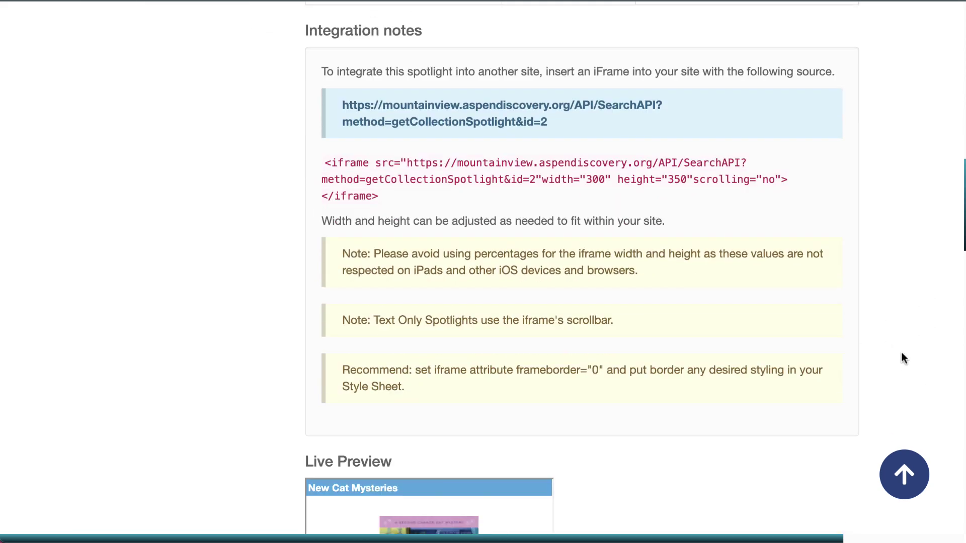
{"action": "scroll", "coordinate": [894, 357], "scroll_direction": "down", "scroll_amount": 8}
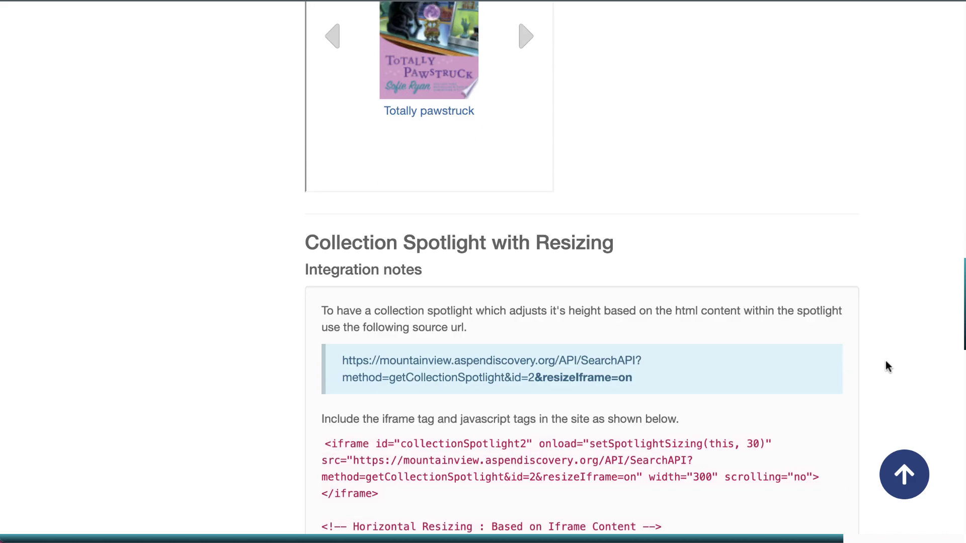
{"action": "scroll", "coordinate": [886, 361], "scroll_direction": "down", "scroll_amount": 2}
{"action": "scroll", "coordinate": [886, 361], "scroll_direction": "down", "scroll_amount": 3}
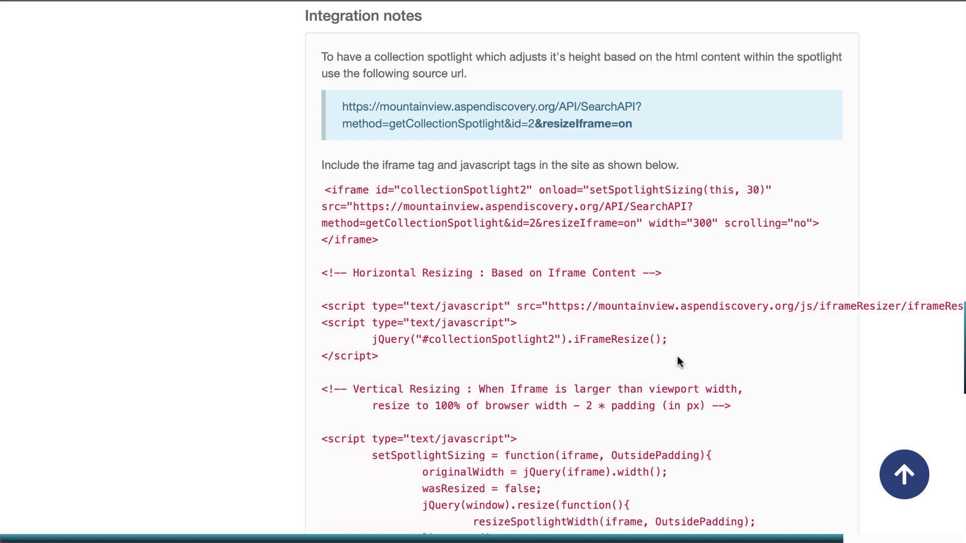
{"action": "scroll", "coordinate": [876, 335], "scroll_direction": "up", "scroll_amount": 1}
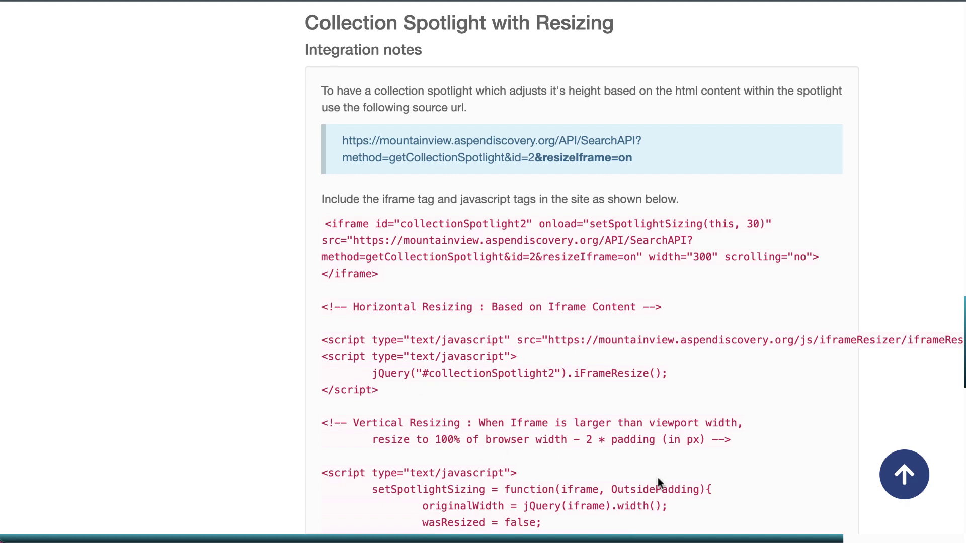
{"action": "scroll", "coordinate": [910, 368], "scroll_direction": "up", "scroll_amount": 10}
{"action": "scroll", "coordinate": [910, 368], "scroll_direction": "up", "scroll_amount": 15}
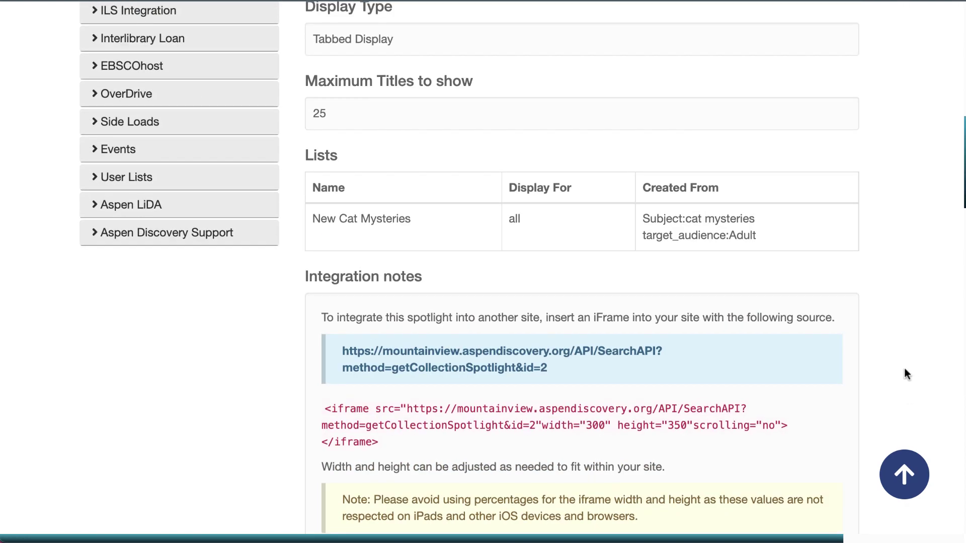
{"action": "scroll", "coordinate": [903, 375], "scroll_direction": "up", "scroll_amount": 8}
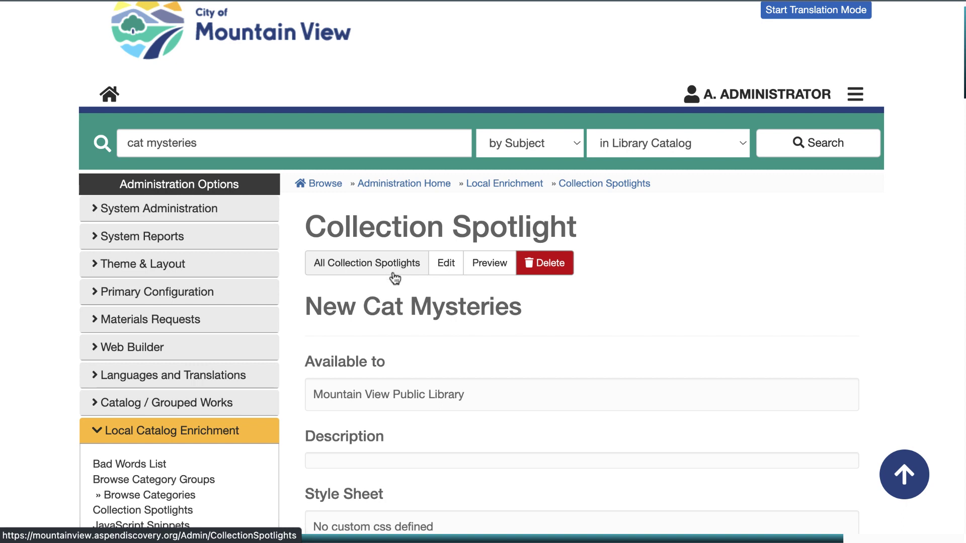
{"action": "scroll", "coordinate": [394, 322], "scroll_direction": "down", "scroll_amount": 3}
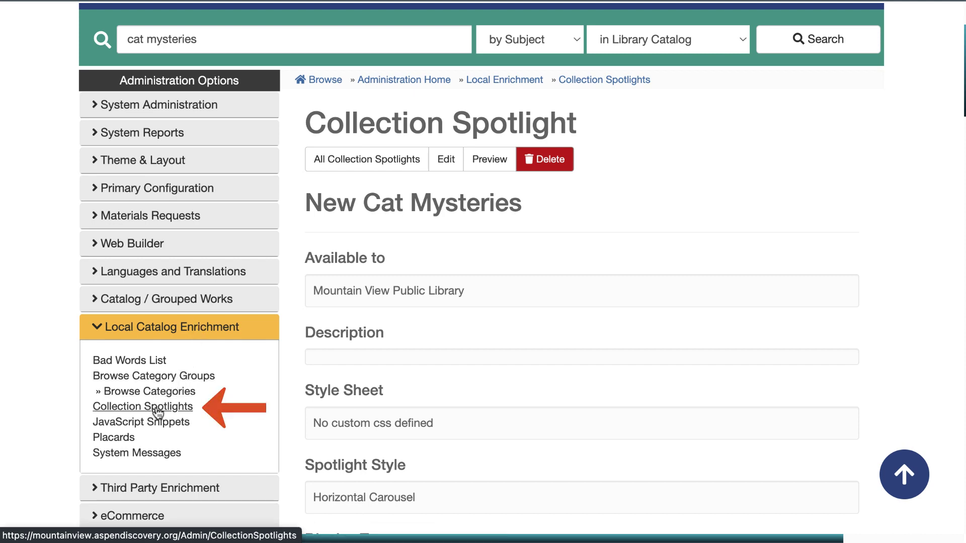
Step: Open the New Cat Mysteries spotlight's edit form, keep Mountain View Public Library, and review its settings
{"action": "left_click", "coordinate": [443, 167]}
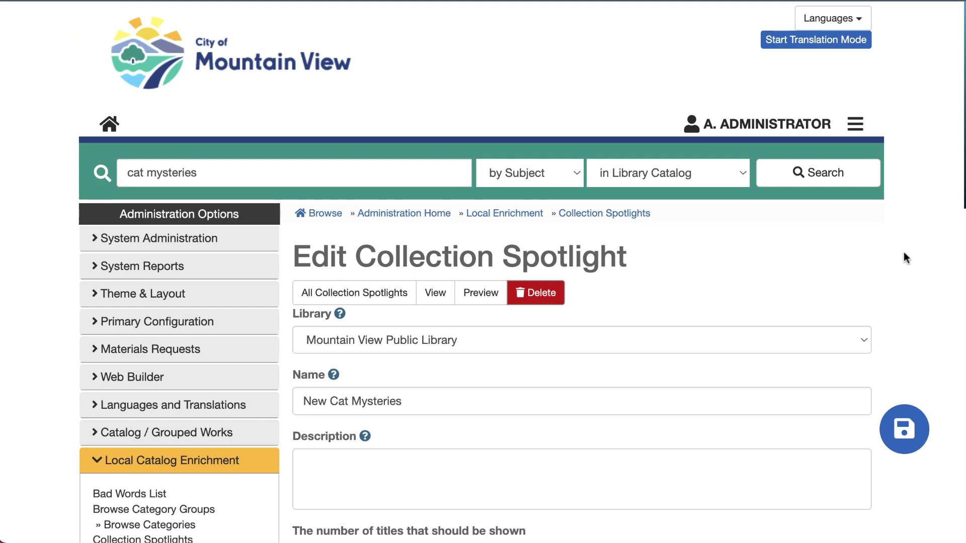
{"action": "left_click", "coordinate": [854, 343]}
{"action": "left_click", "coordinate": [886, 285]}
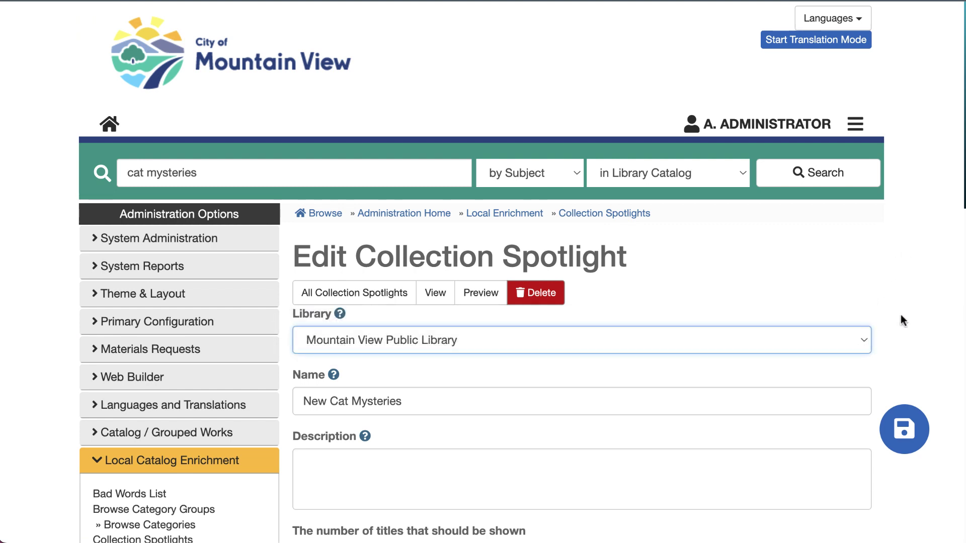
{"action": "scroll", "coordinate": [900, 315], "scroll_direction": "down", "scroll_amount": 2}
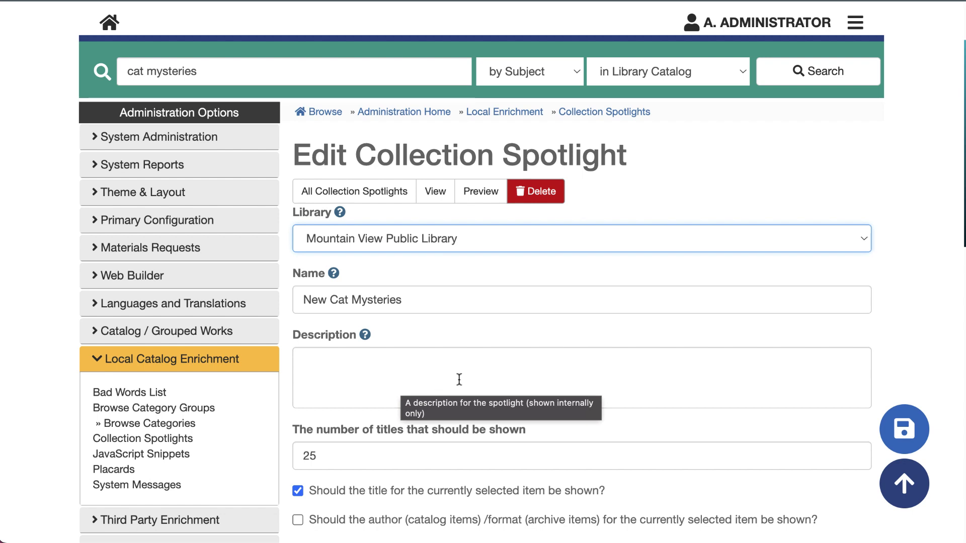
{"action": "scroll", "coordinate": [578, 352], "scroll_direction": "down", "scroll_amount": 1}
{"action": "scroll", "coordinate": [933, 337], "scroll_direction": "down", "scroll_amount": 1}
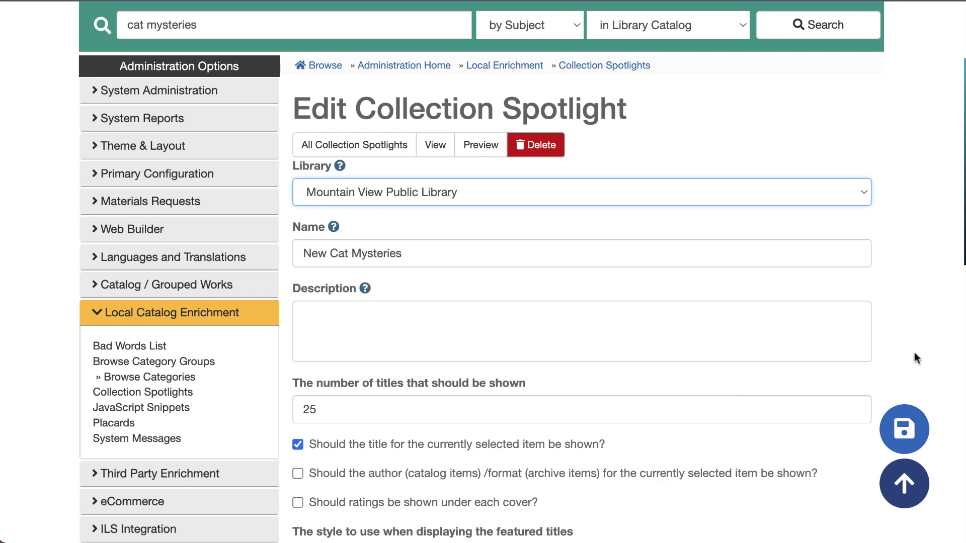
{"action": "scroll", "coordinate": [915, 352], "scroll_direction": "down", "scroll_amount": 5}
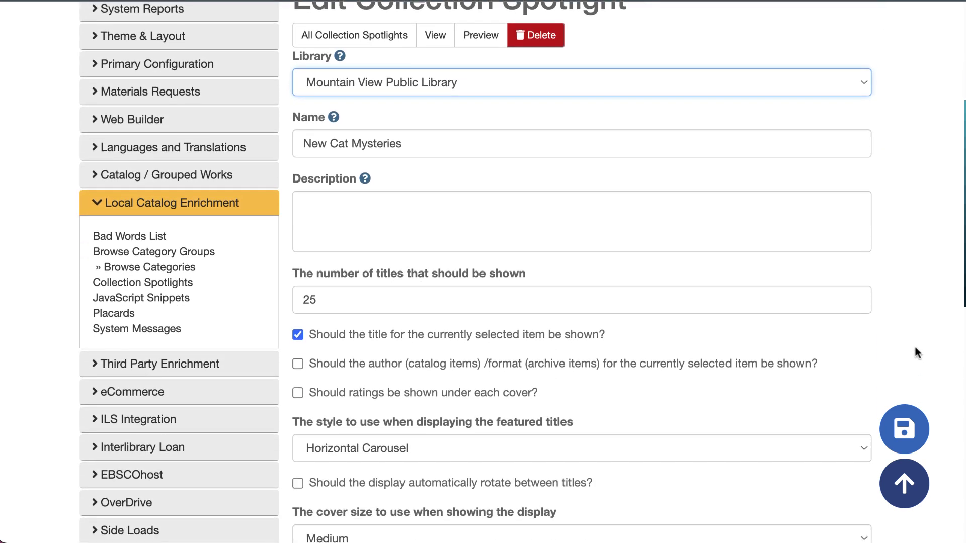
{"action": "scroll", "coordinate": [914, 352], "scroll_direction": "down", "scroll_amount": 1}
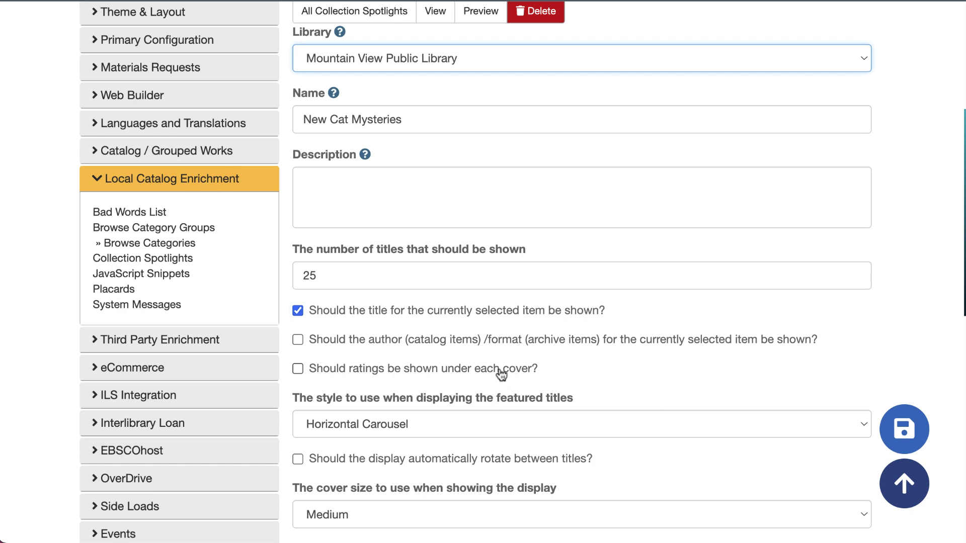
{"action": "scroll", "coordinate": [883, 356], "scroll_direction": "down", "scroll_amount": 3}
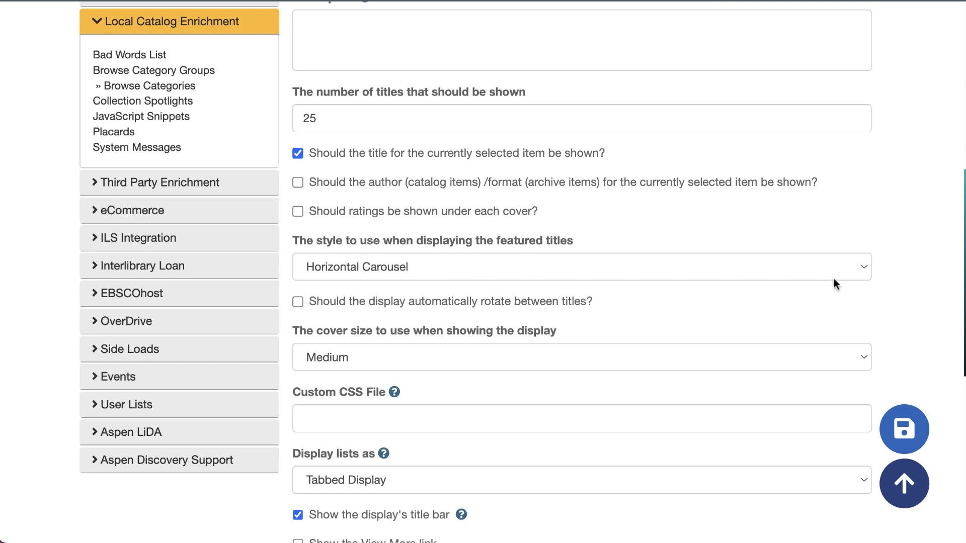
{"action": "scroll", "coordinate": [682, 306], "scroll_direction": "down", "scroll_amount": 1}
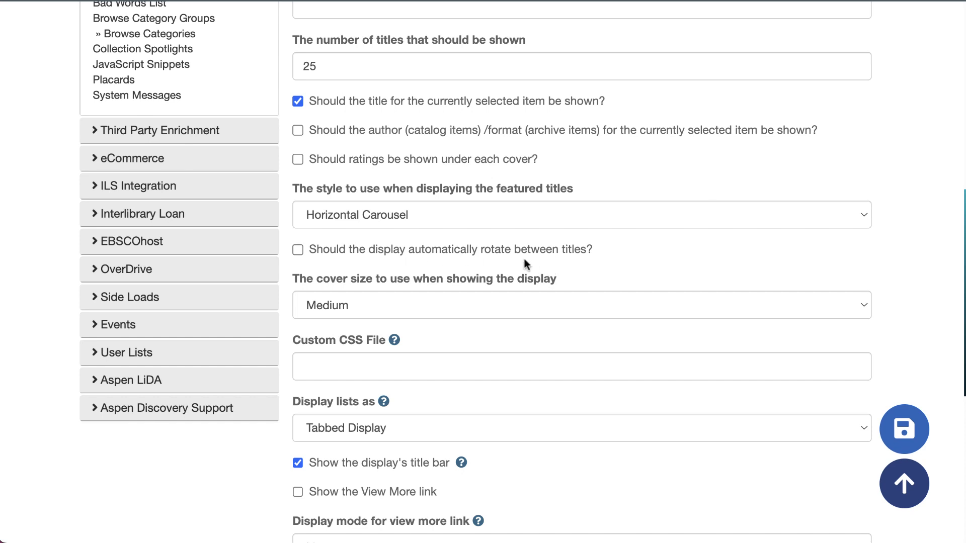
{"action": "scroll", "coordinate": [407, 172], "scroll_direction": "down", "scroll_amount": 3}
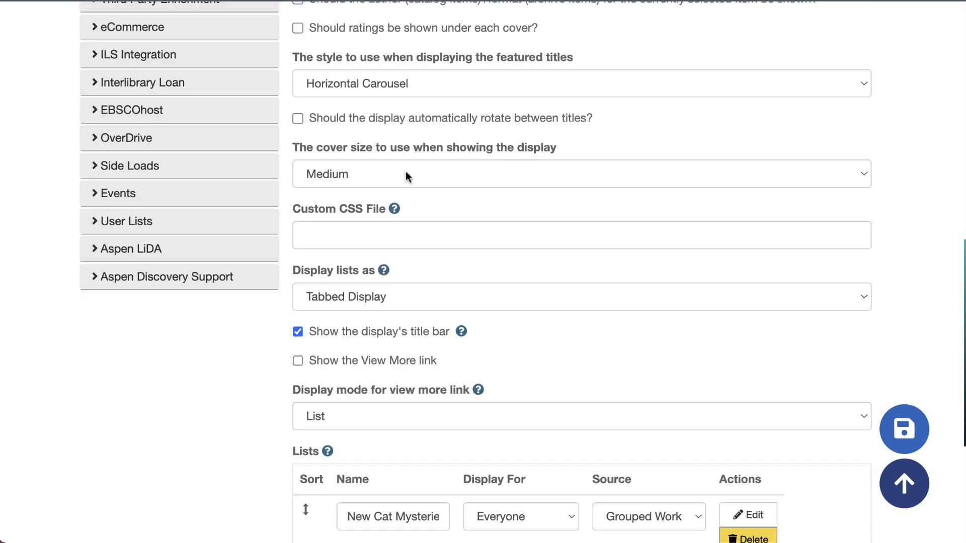
{"action": "left_click", "coordinate": [463, 171]}
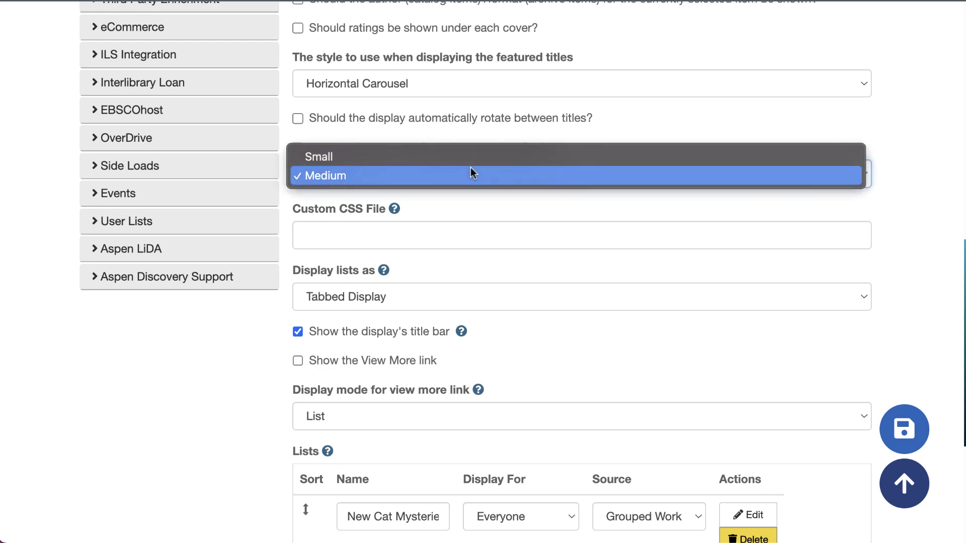
{"action": "left_click", "coordinate": [670, 121]}
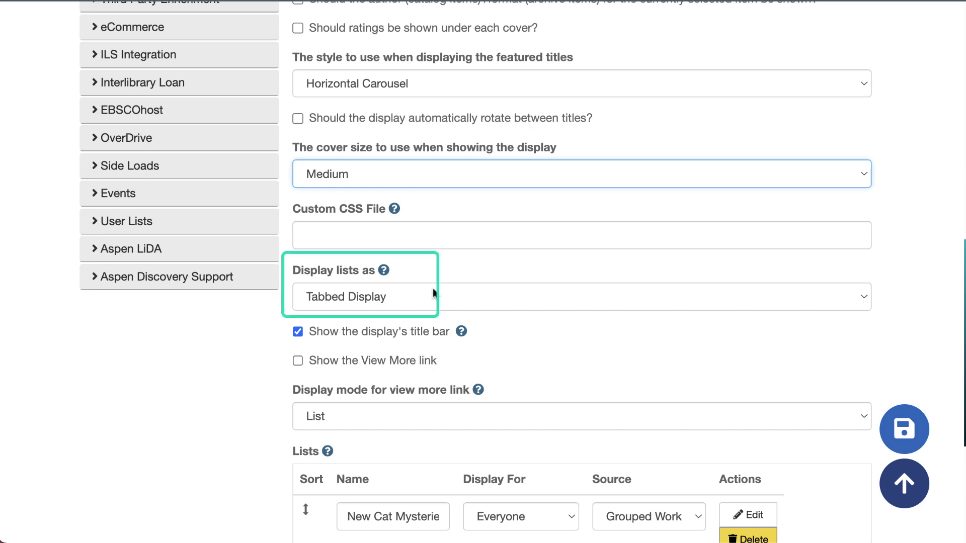
{"action": "mouse_move", "coordinate": [385, 271]}
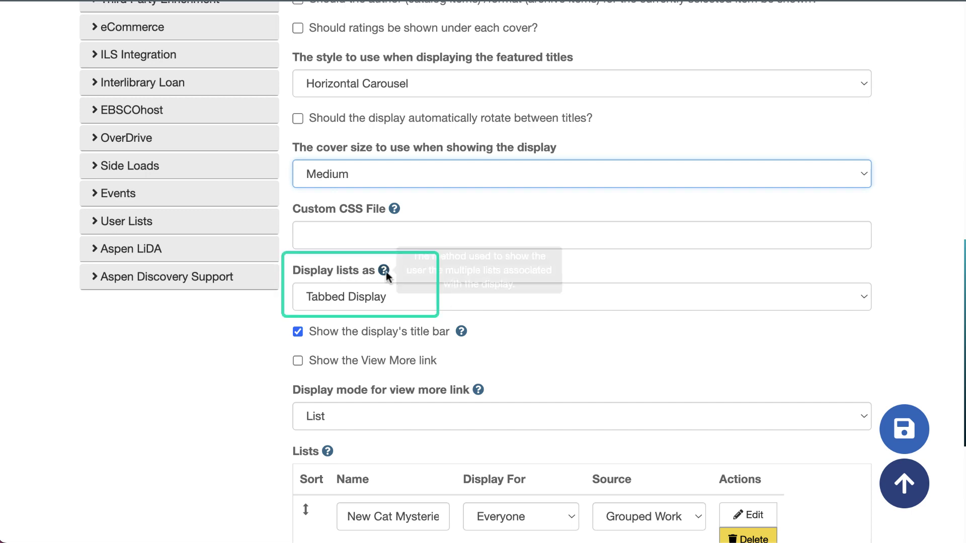
{"action": "left_click", "coordinate": [458, 298]}
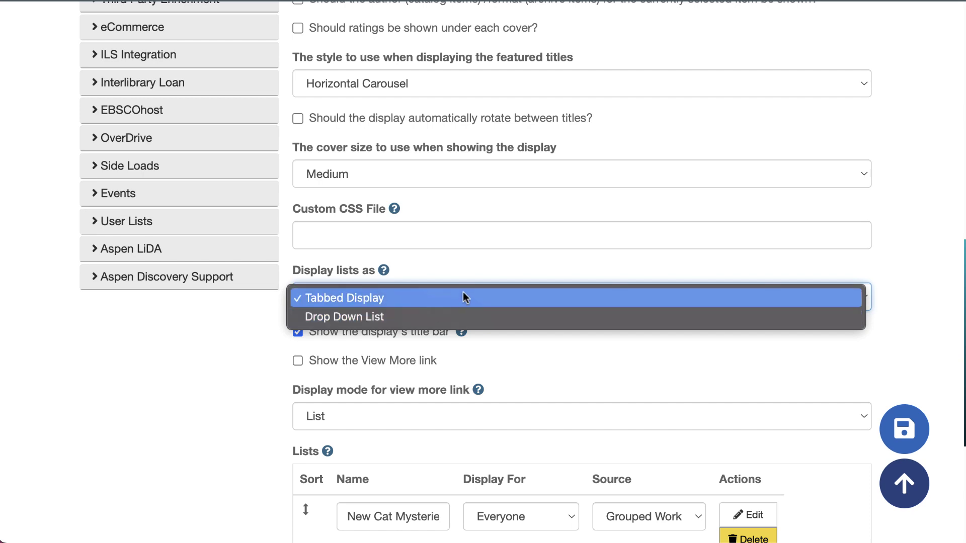
{"action": "left_click", "coordinate": [482, 260]}
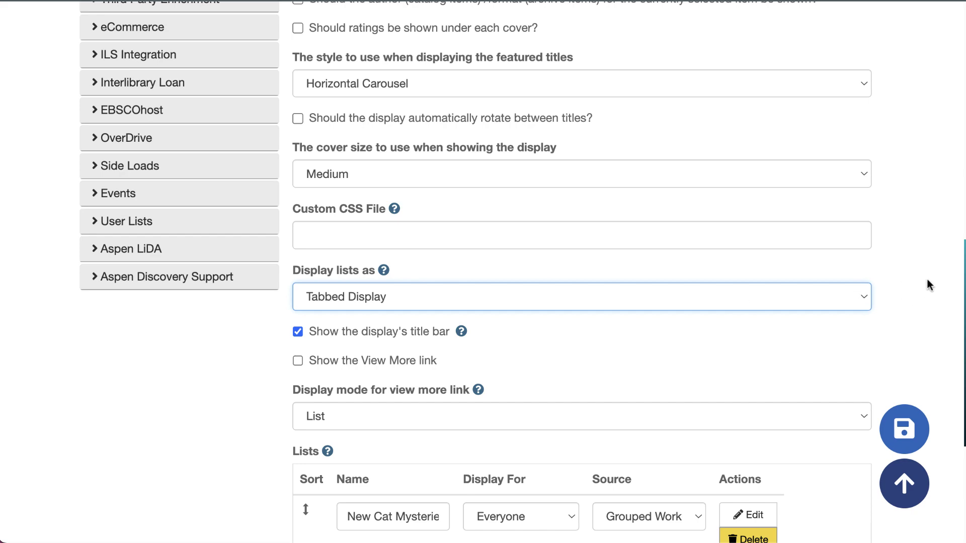
{"action": "scroll", "coordinate": [921, 266], "scroll_direction": "down", "scroll_amount": 3}
{"action": "scroll", "coordinate": [918, 266], "scroll_direction": "down", "scroll_amount": 1}
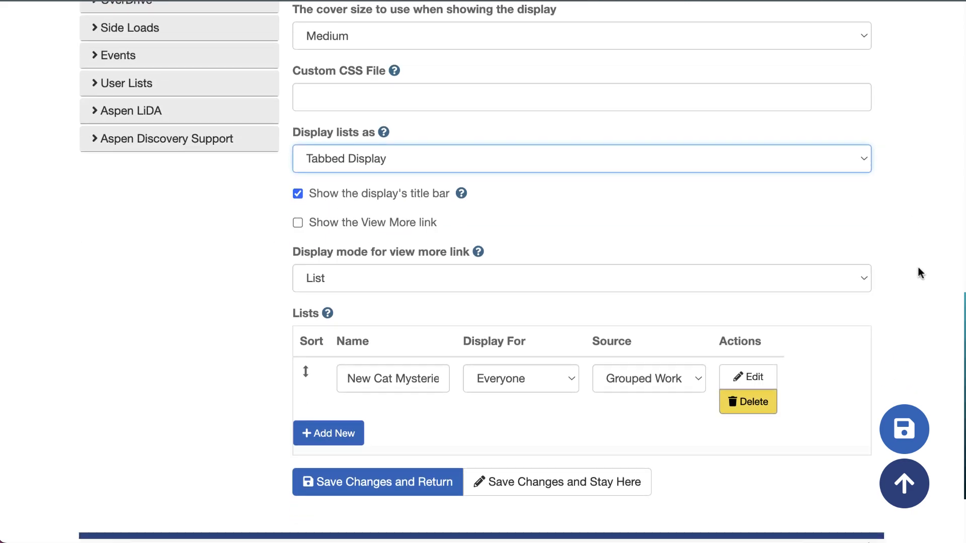
{"action": "scroll", "coordinate": [919, 268], "scroll_direction": "down", "scroll_amount": 1}
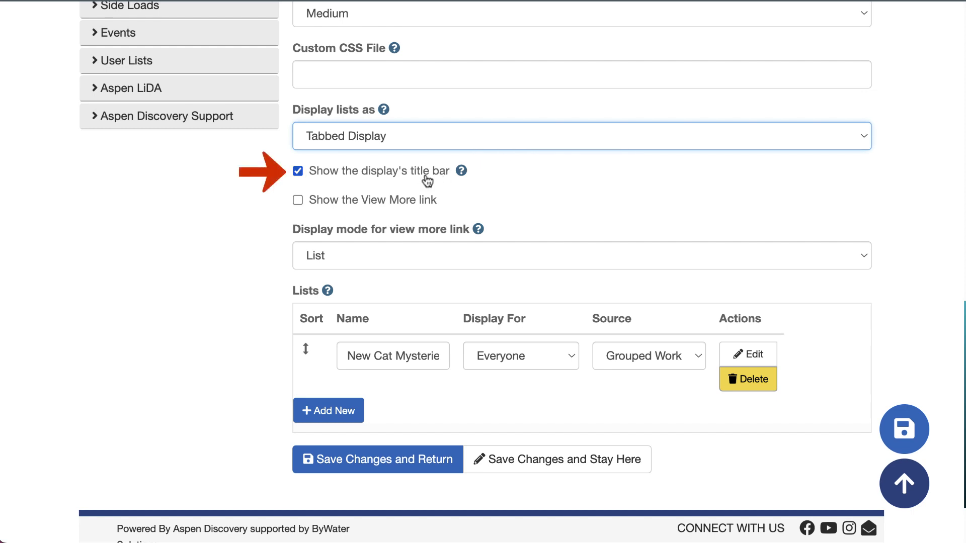
{"action": "mouse_move", "coordinate": [466, 171]}
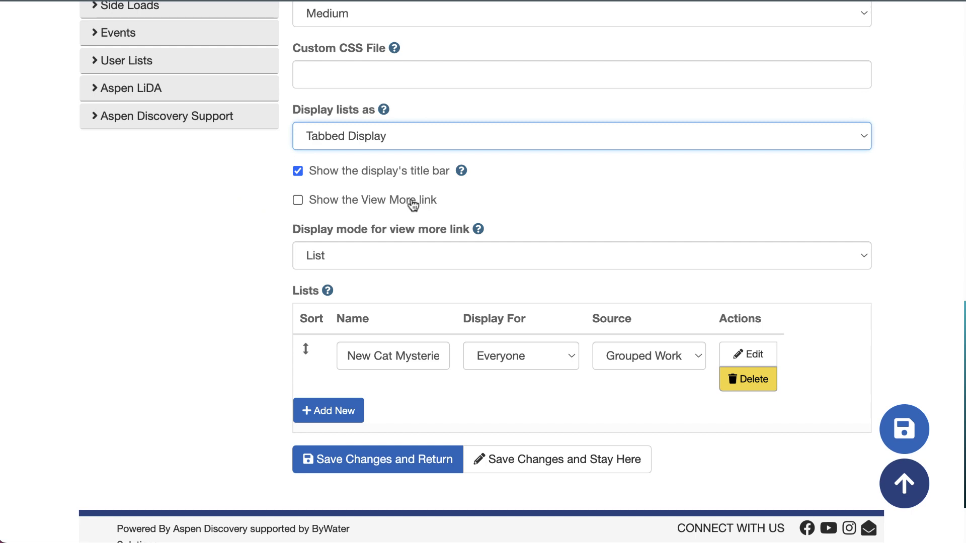
Step: Turn on the View More link, then preview the spotlight and its matching search results
{"action": "left_click", "coordinate": [394, 200]}
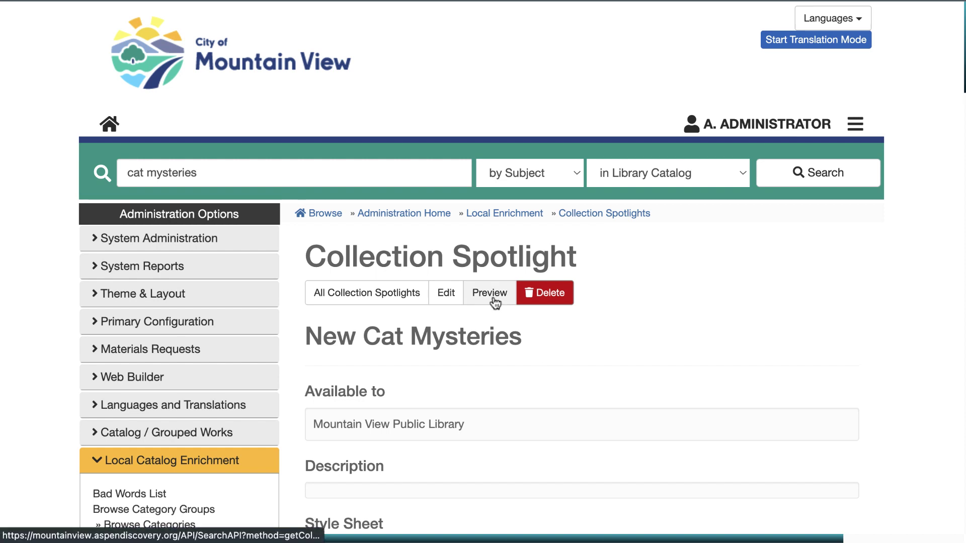
{"action": "left_click", "coordinate": [493, 300]}
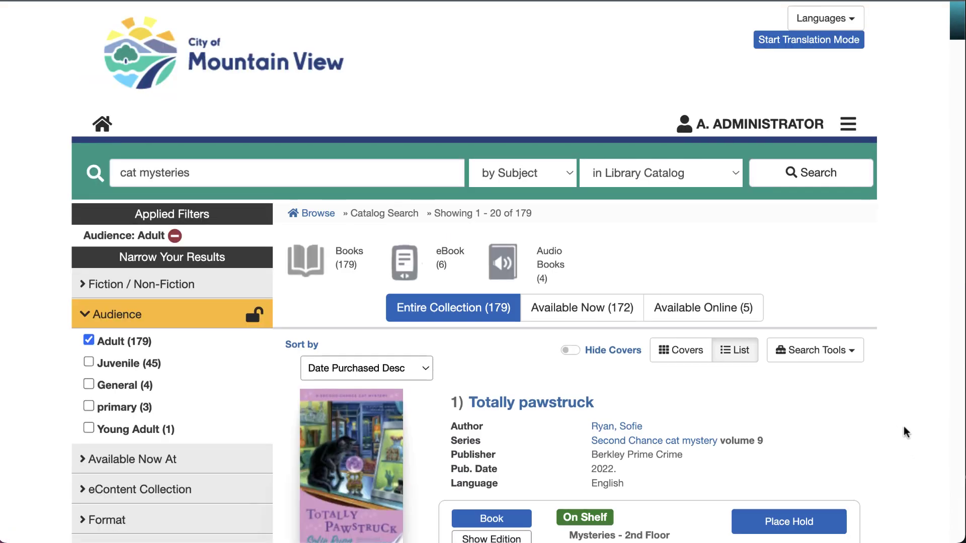
{"action": "scroll", "coordinate": [903, 431], "scroll_direction": "down", "scroll_amount": 8}
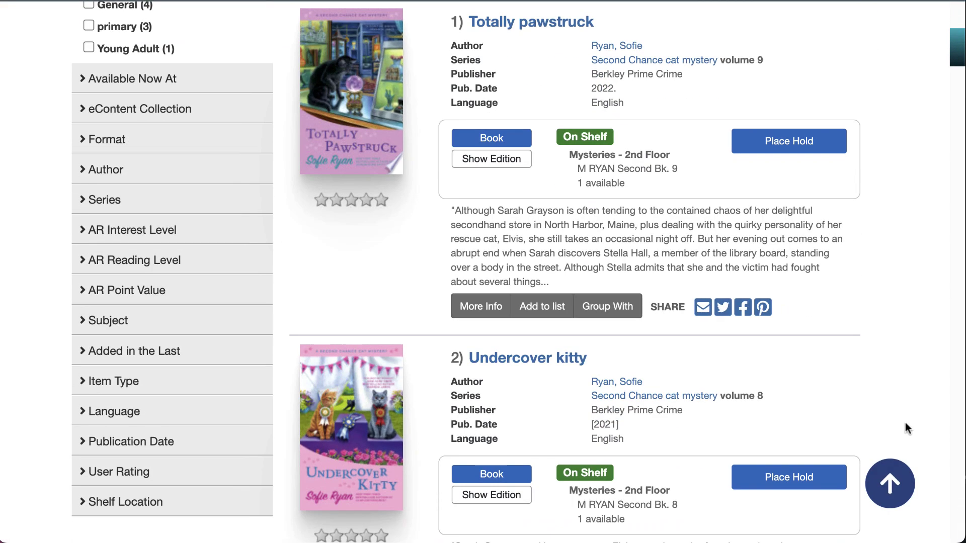
{"action": "scroll", "coordinate": [905, 428], "scroll_direction": "up", "scroll_amount": 8}
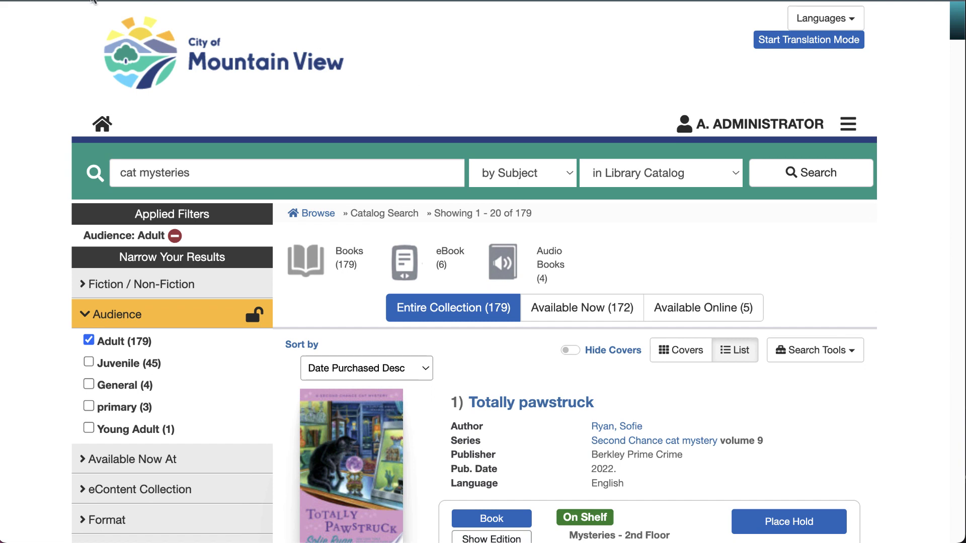
{"action": "key", "text": "super+Left"}
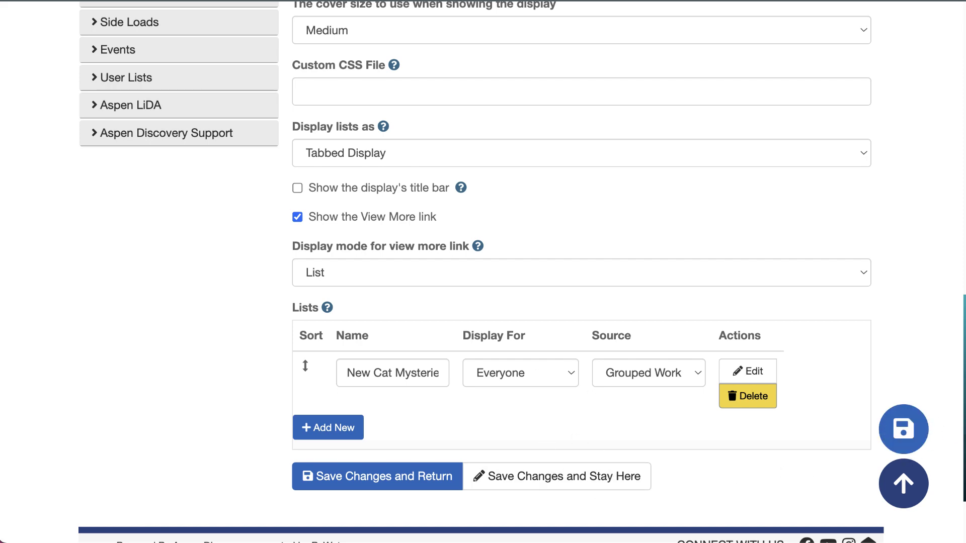
Step: Save the updated New Cat Mysteries spotlight settings
{"action": "left_click", "coordinate": [904, 483]}
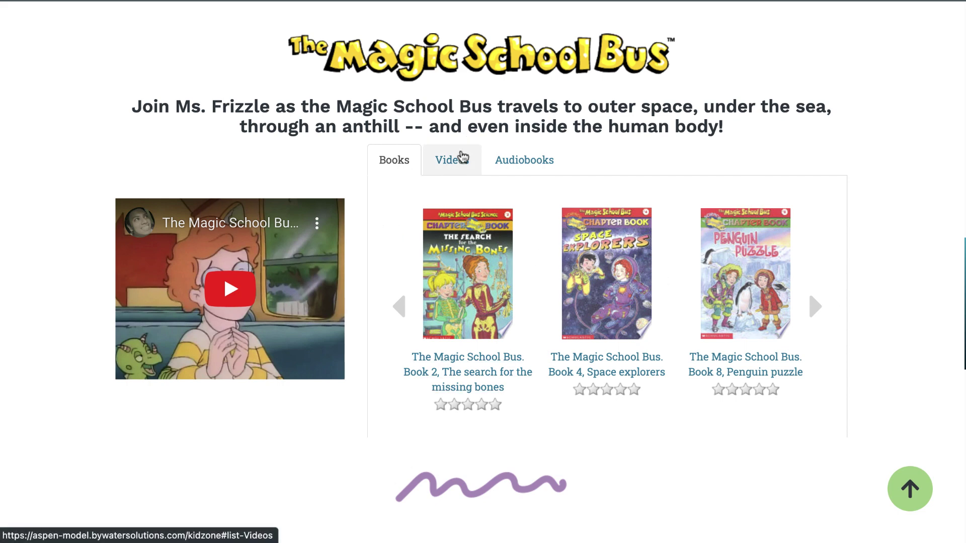
Step: Browse the Magic School Bus spotlight's Videos, Audiobooks and Books tabs
{"action": "left_click", "coordinate": [459, 157]}
{"action": "left_click", "coordinate": [520, 165]}
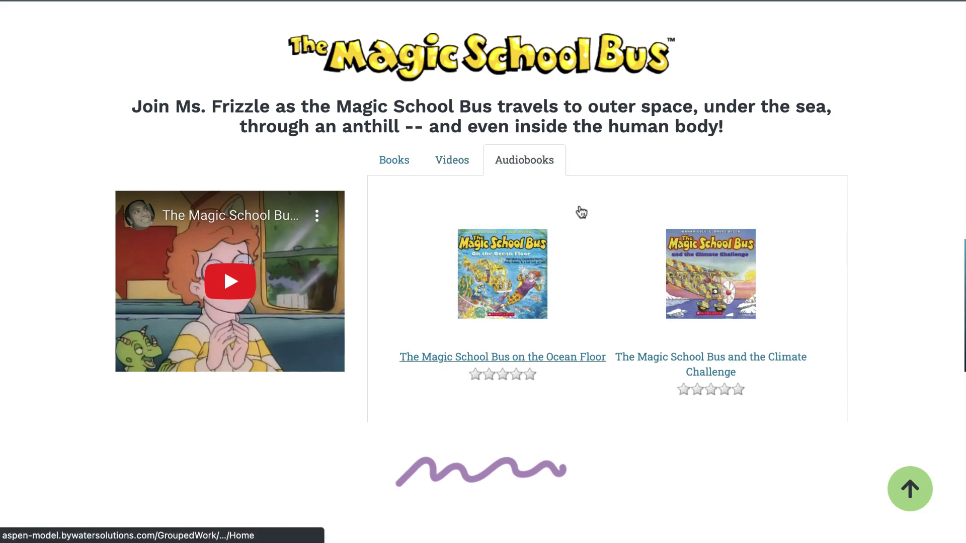
{"action": "left_click", "coordinate": [404, 171]}
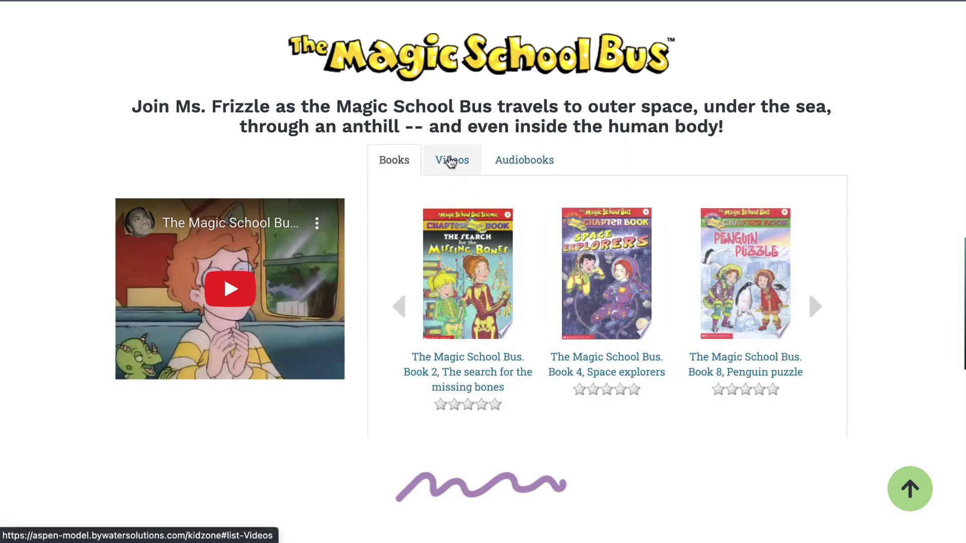
{"action": "left_click", "coordinate": [452, 160]}
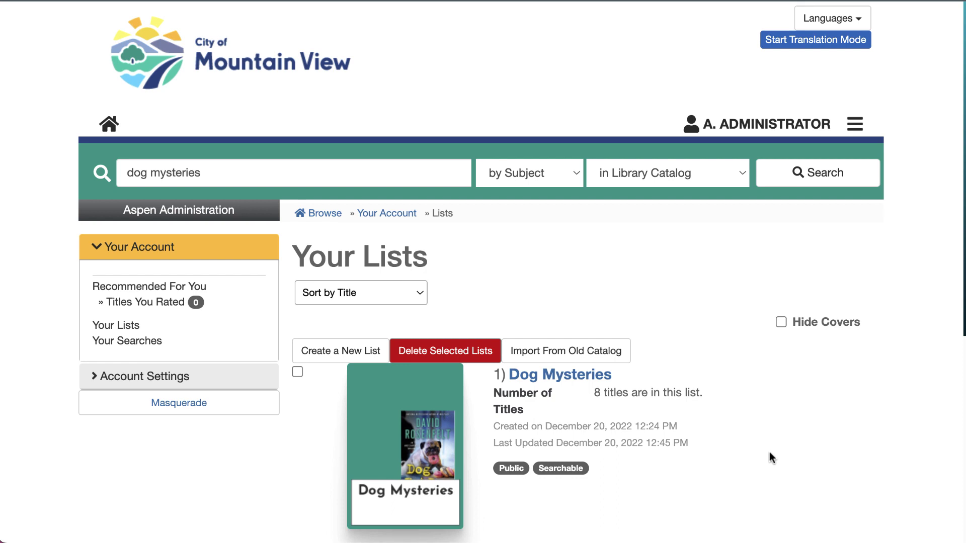
Step: Open the Dog Mysteries list from Your Lists and bring up its edit settings
{"action": "scroll", "coordinate": [757, 459], "scroll_direction": "down", "scroll_amount": 1}
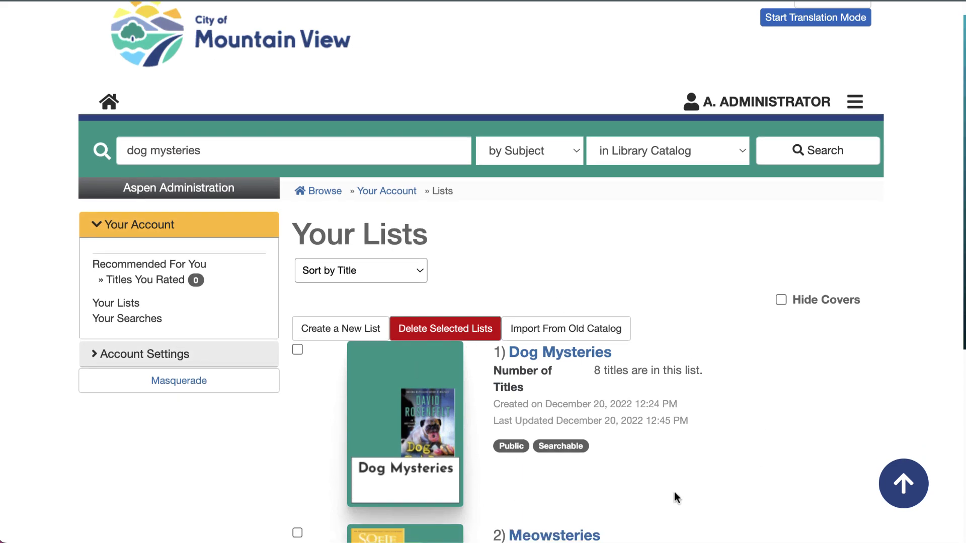
{"action": "scroll", "coordinate": [793, 470], "scroll_direction": "down", "scroll_amount": 5}
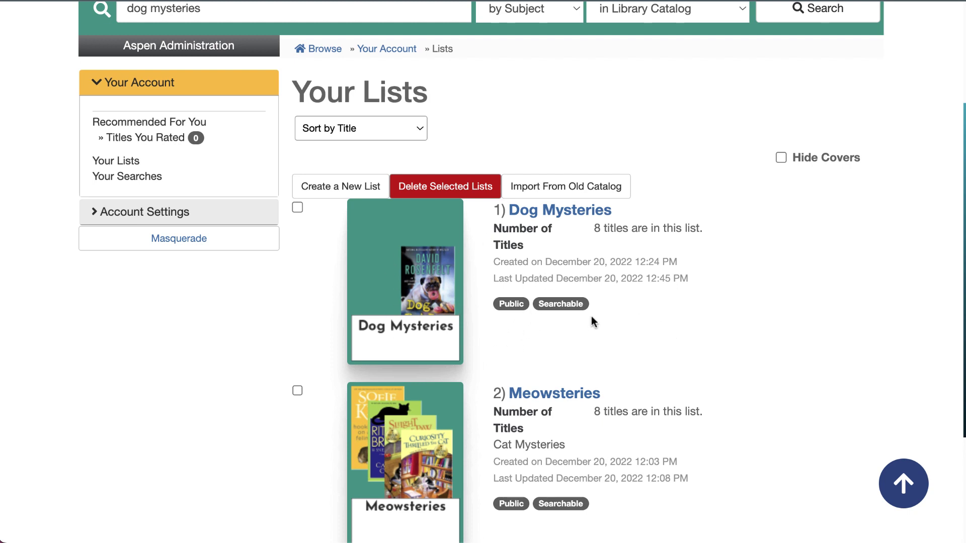
{"action": "left_click", "coordinate": [569, 213]}
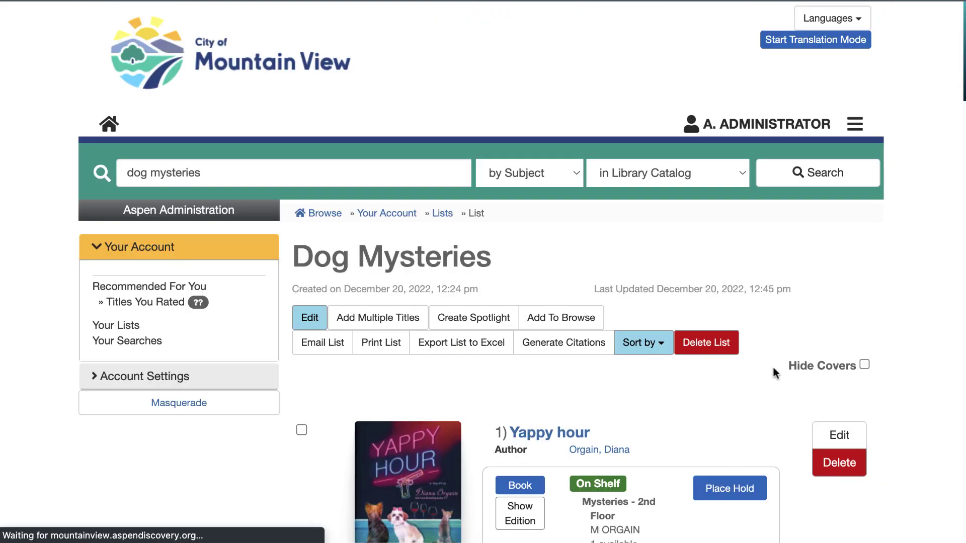
{"action": "scroll", "coordinate": [772, 366], "scroll_direction": "down", "scroll_amount": 2}
{"action": "left_click", "coordinate": [303, 201]}
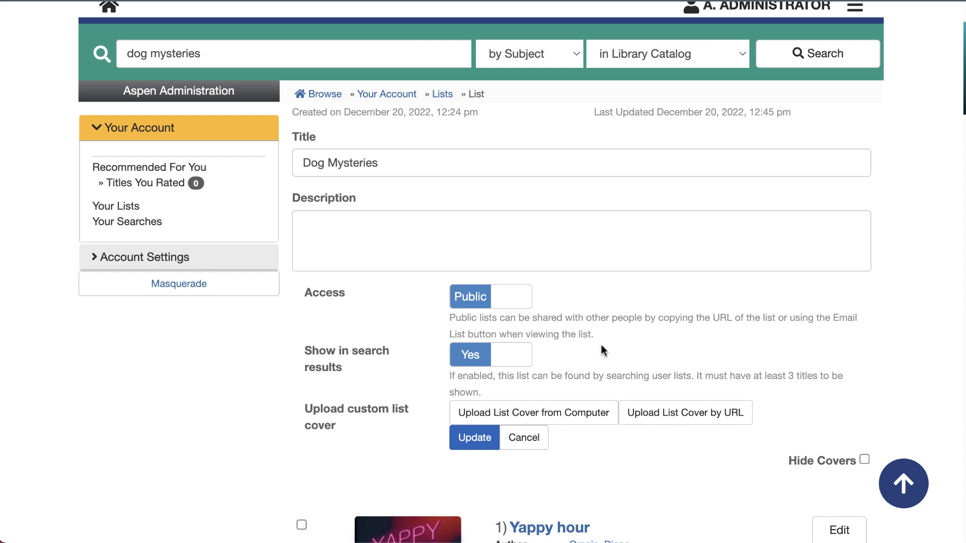
Step: Add the Dog Mysteries list to the Meowsteries spotlight as a new 'Dogtectives' tab
{"action": "left_click", "coordinate": [535, 446]}
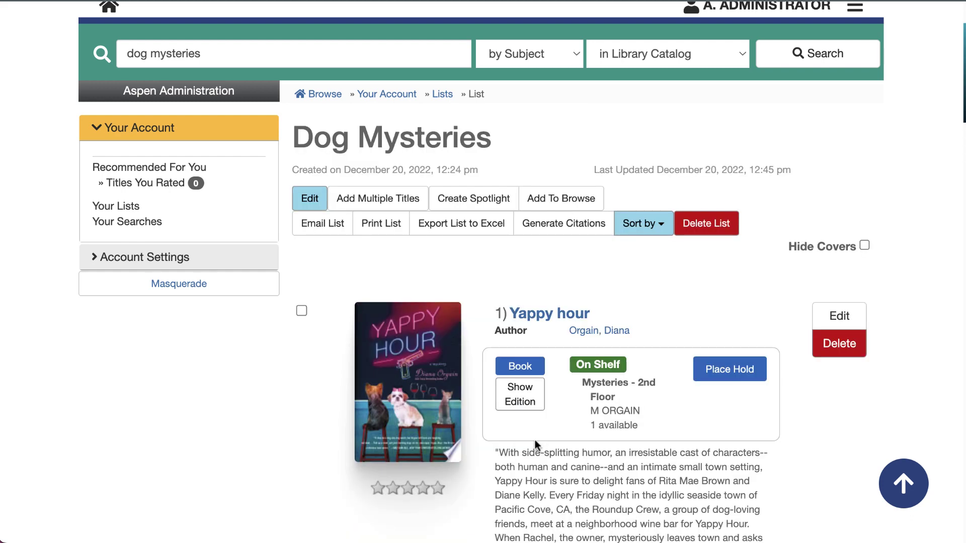
{"action": "left_click", "coordinate": [477, 201]}
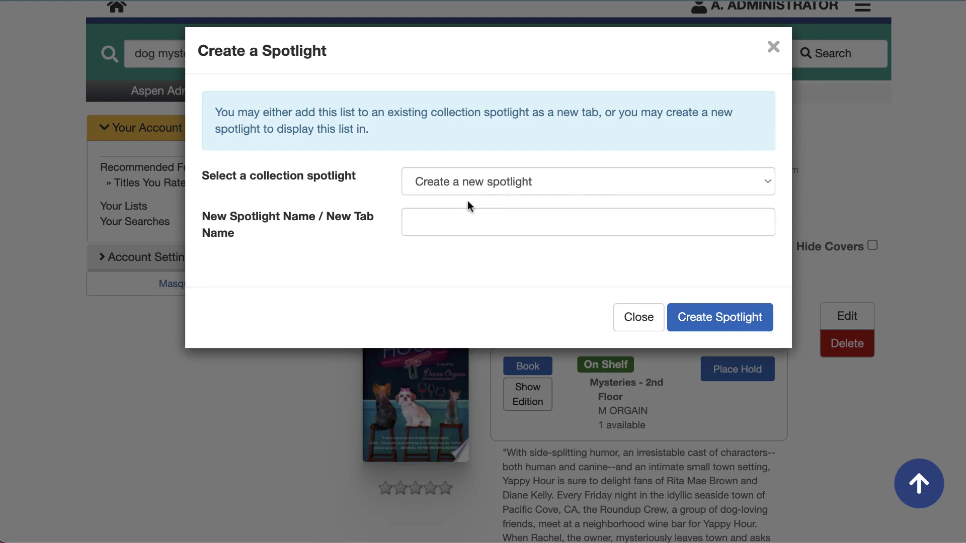
{"action": "left_click", "coordinate": [584, 181]}
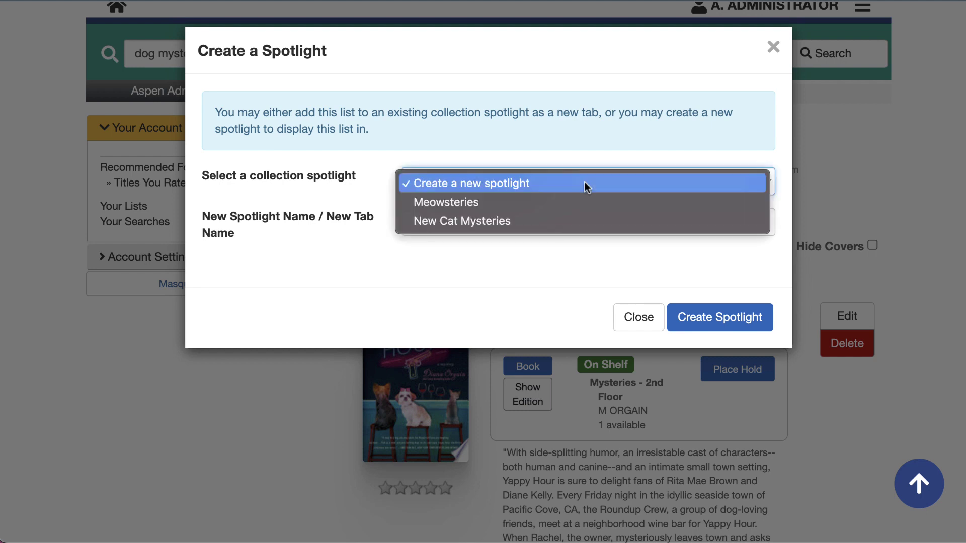
{"action": "left_click", "coordinate": [509, 207]}
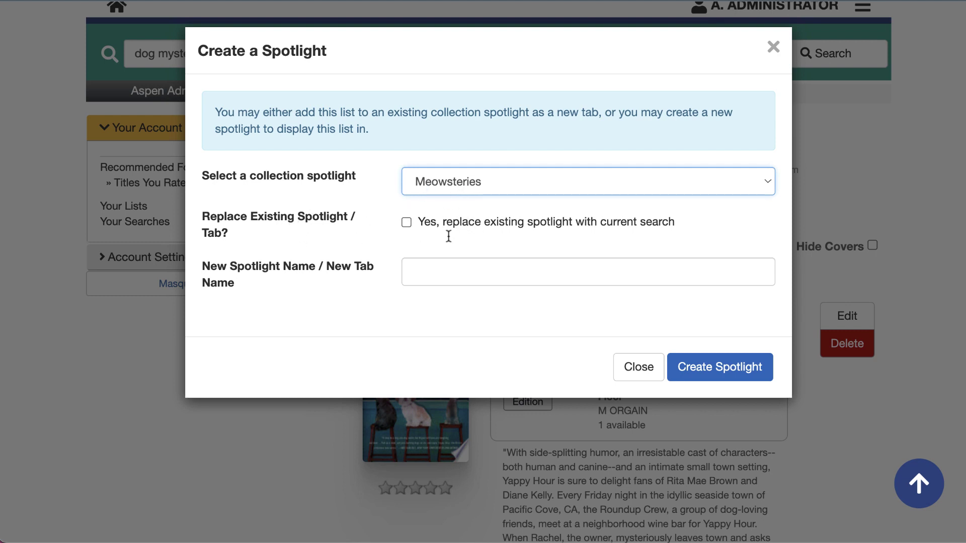
{"action": "left_click", "coordinate": [459, 278]}
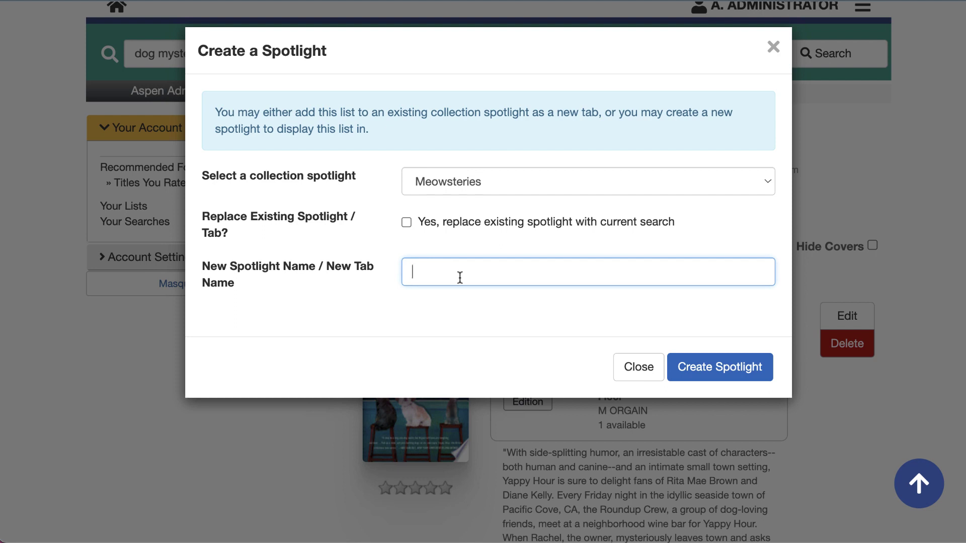
{"action": "type", "text": "Dogt"}
{"action": "type", "text": "tives"}
{"action": "left_click", "coordinate": [731, 371]}
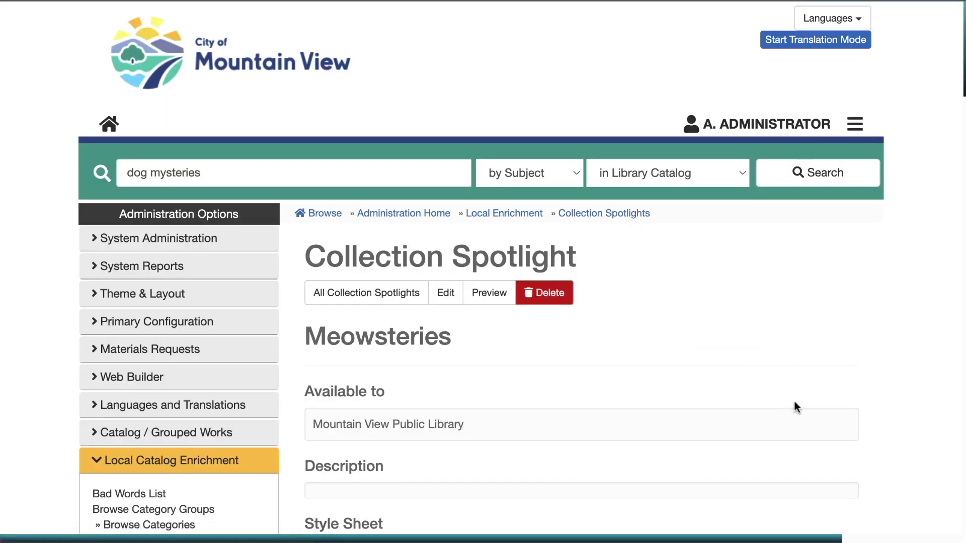
Step: Review the Meowsteries spotlight's Lists table showing the Meowsteries and Dogtectives tabs
{"action": "scroll", "coordinate": [835, 319], "scroll_direction": "down", "scroll_amount": 13}
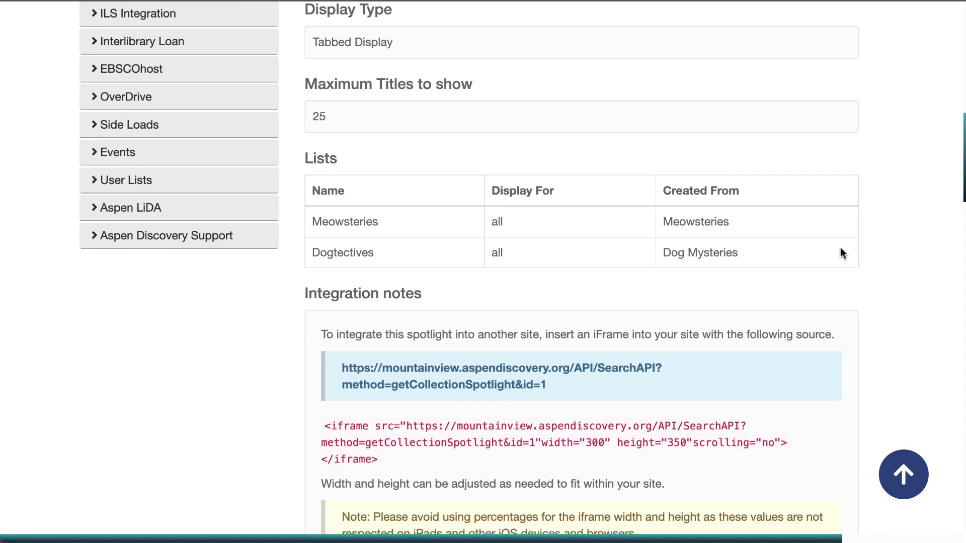
{"action": "scroll", "coordinate": [846, 261], "scroll_direction": "up", "scroll_amount": 1}
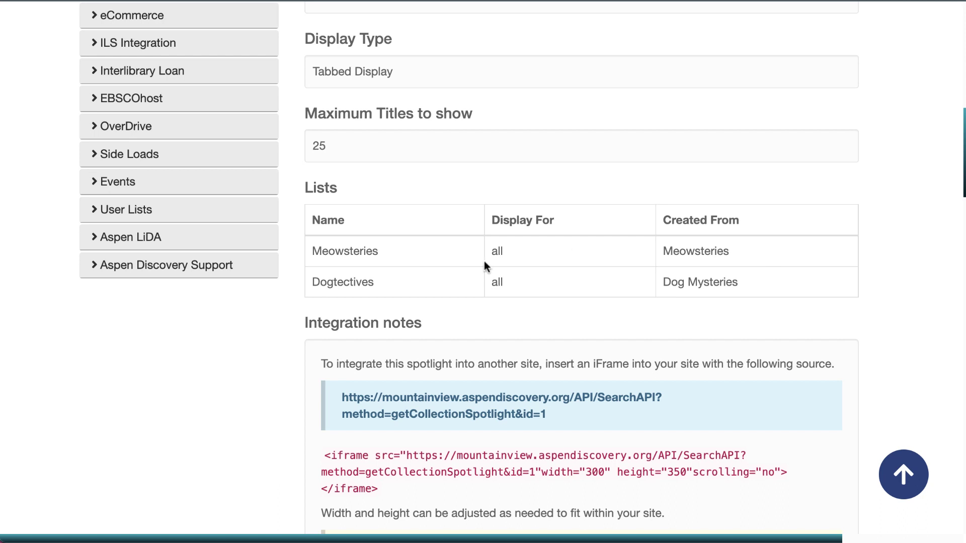
{"action": "left_click_drag", "start_coordinate": [352, 257], "coordinate": [312, 256]}
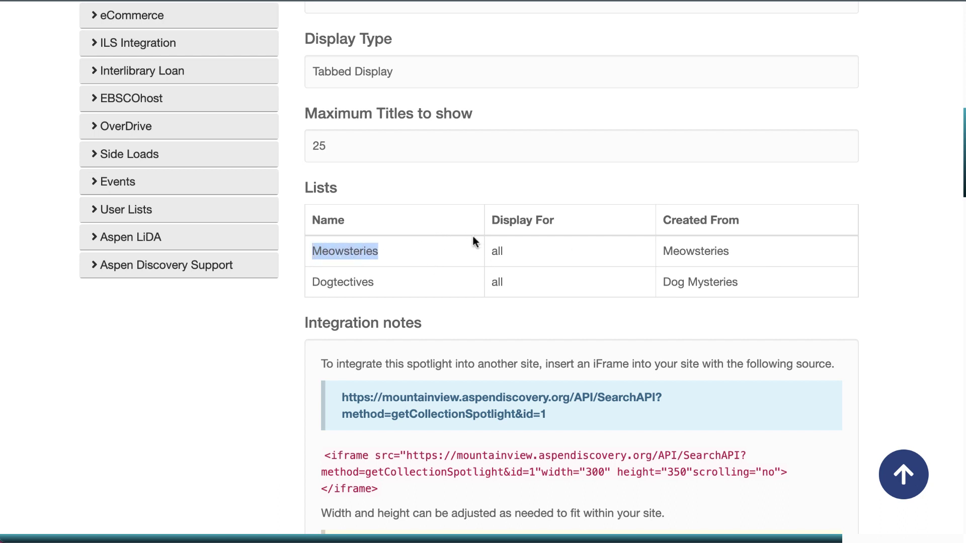
{"action": "left_click", "coordinate": [457, 264]}
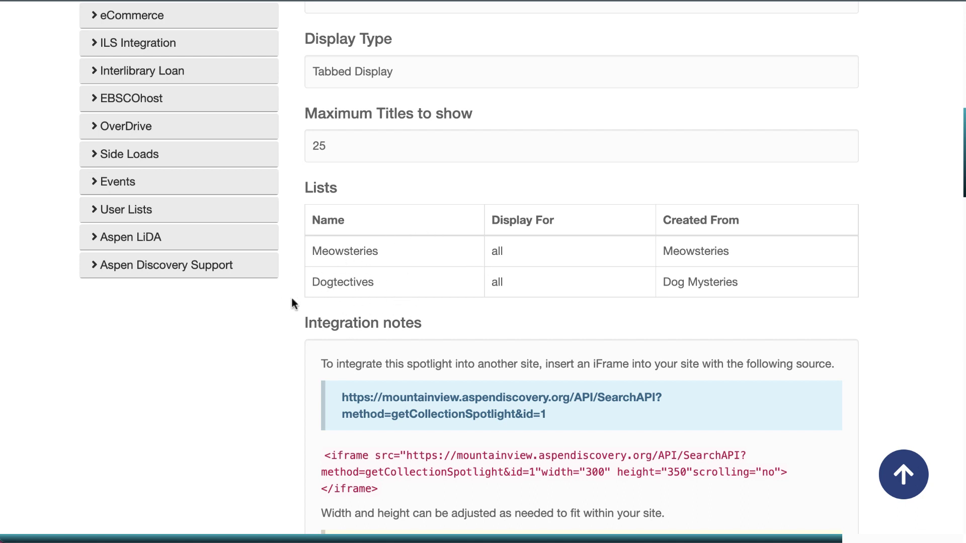
{"action": "scroll", "coordinate": [851, 297], "scroll_direction": "up", "scroll_amount": 2}
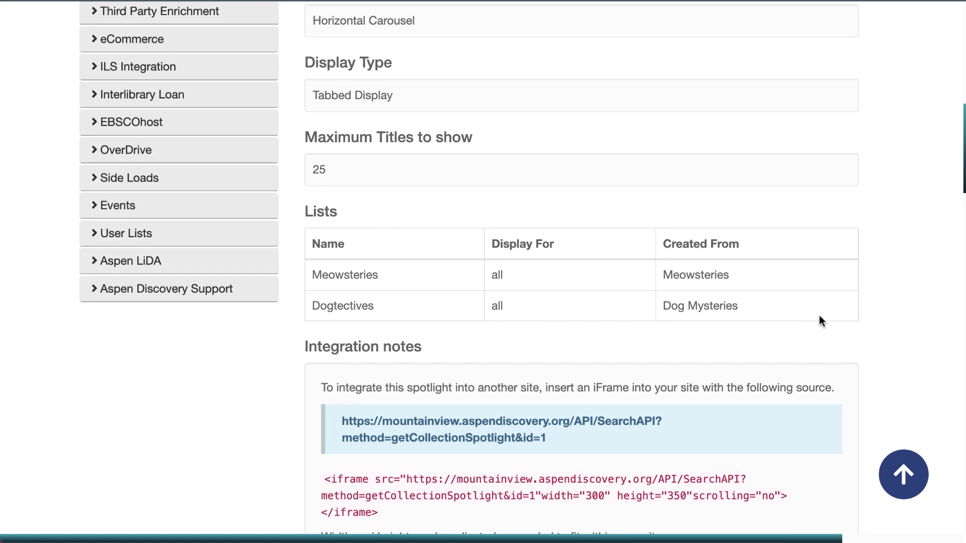
{"action": "scroll", "coordinate": [848, 335], "scroll_direction": "up", "scroll_amount": 1}
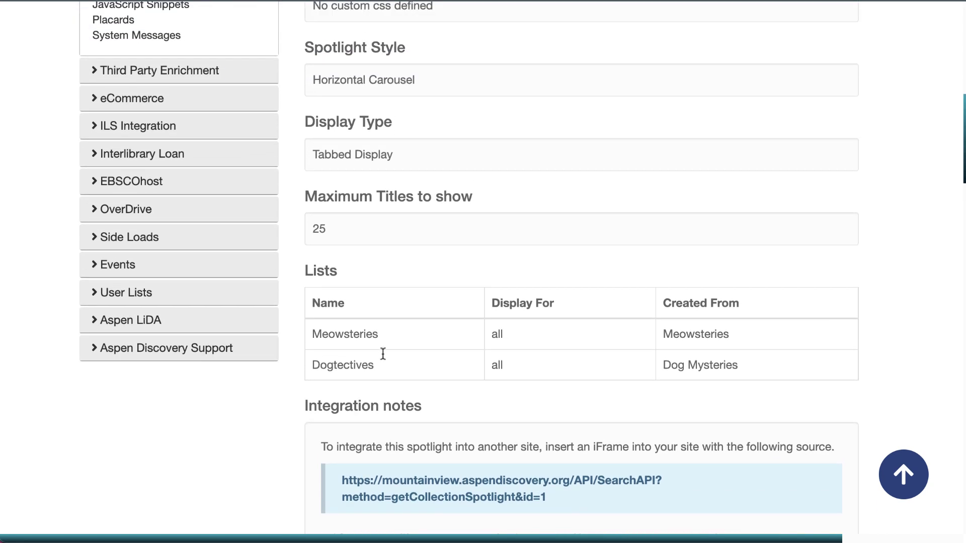
{"action": "scroll", "coordinate": [589, 408], "scroll_direction": "up", "scroll_amount": 15}
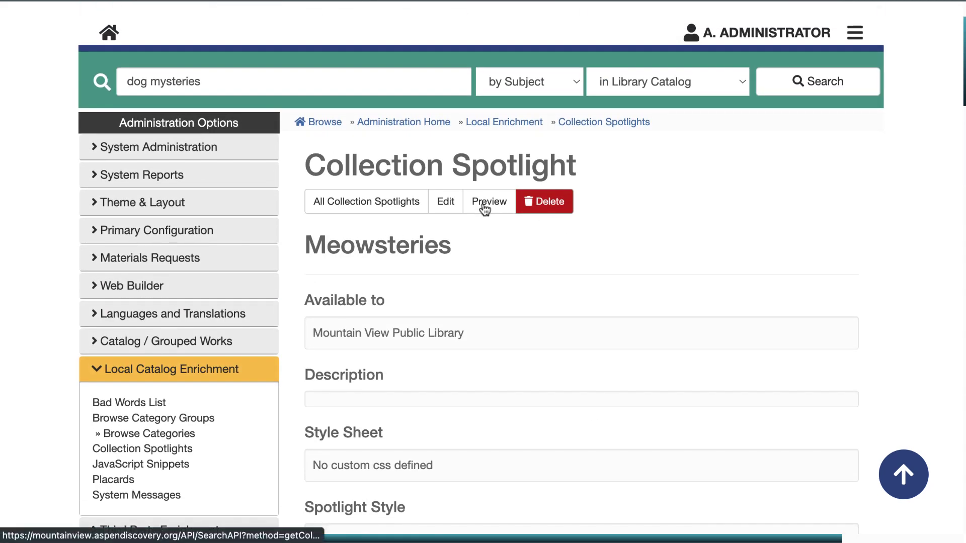
Step: Preview the Meowsteries spotlight and browse its Dogtectives tab's dog mystery titles
{"action": "left_click", "coordinate": [484, 209]}
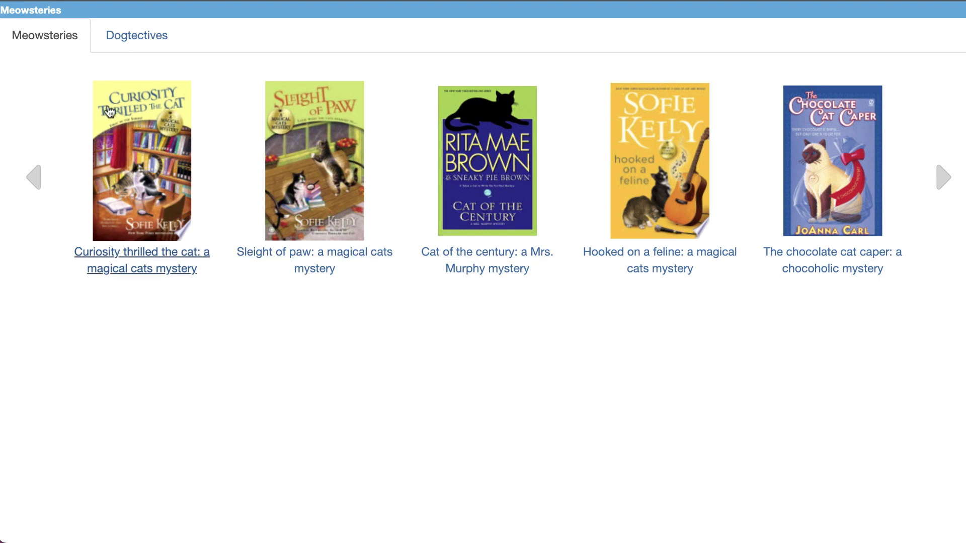
{"action": "left_click", "coordinate": [121, 43]}
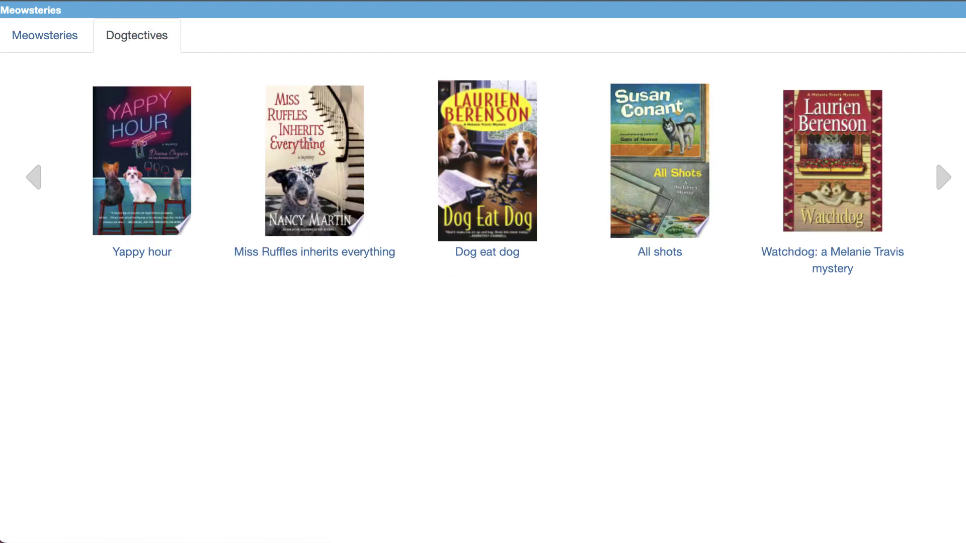
{"action": "left_click", "coordinate": [943, 178]}
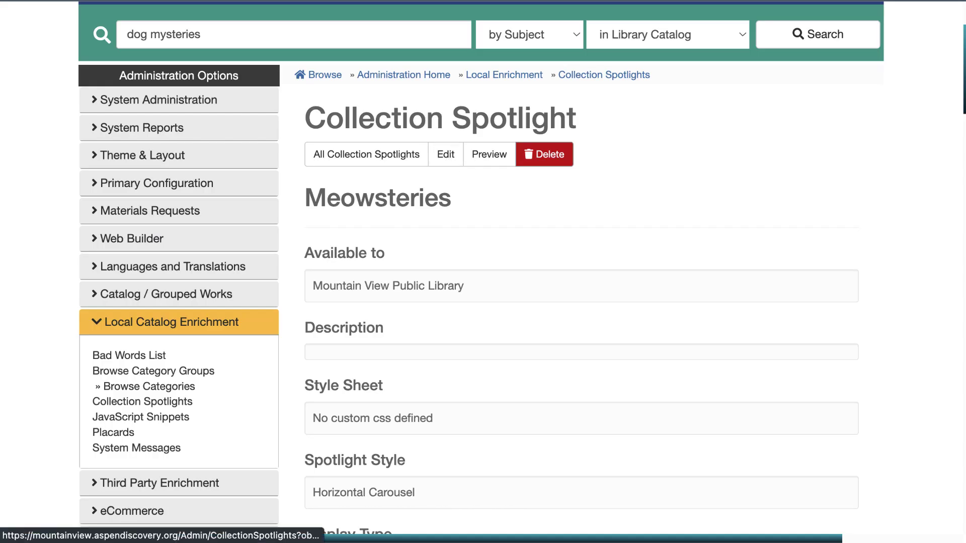
Step: Change the spotlight's list display to Drop Down List instead of tabs
{"action": "left_click", "coordinate": [446, 154]}
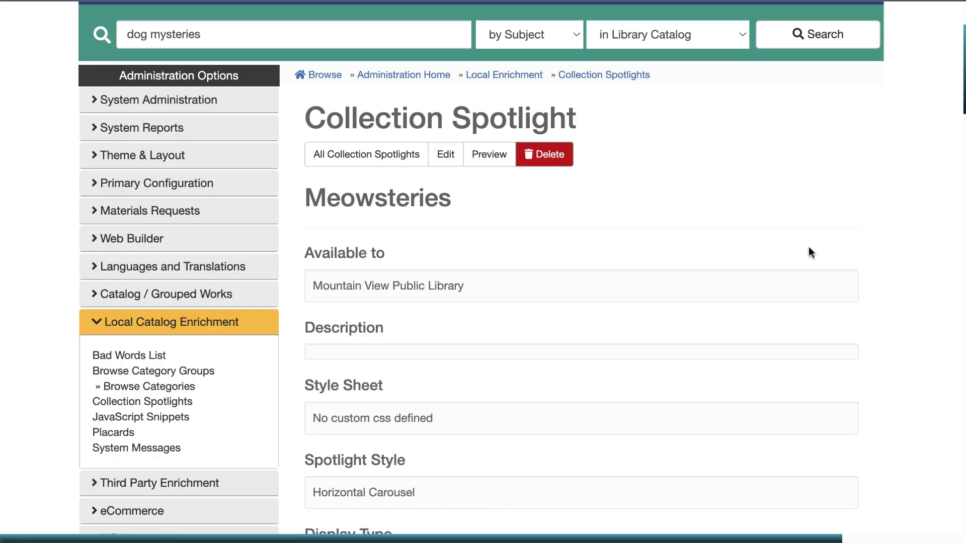
{"action": "scroll", "coordinate": [808, 244], "scroll_direction": "down", "scroll_amount": 3}
{"action": "scroll", "coordinate": [808, 244], "scroll_direction": "down", "scroll_amount": 15}
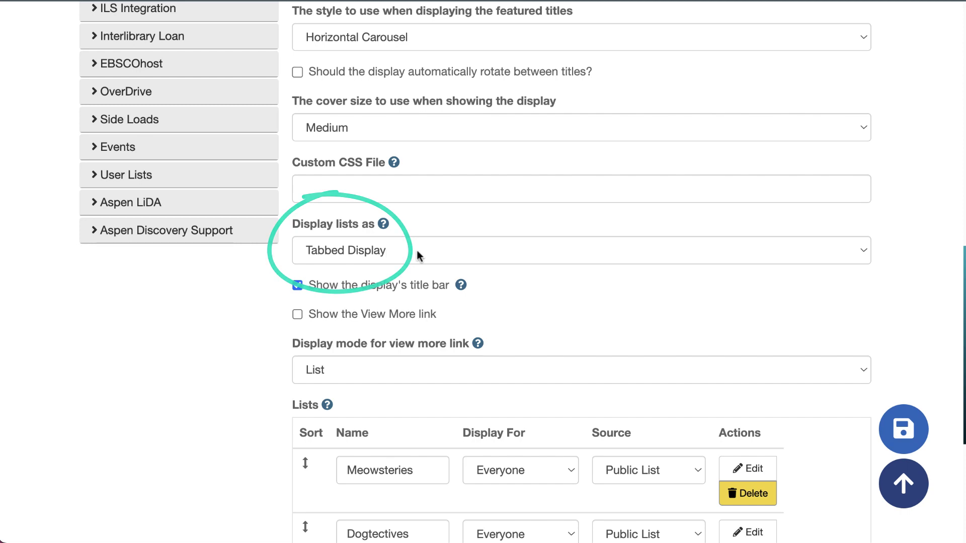
{"action": "left_click", "coordinate": [416, 249]}
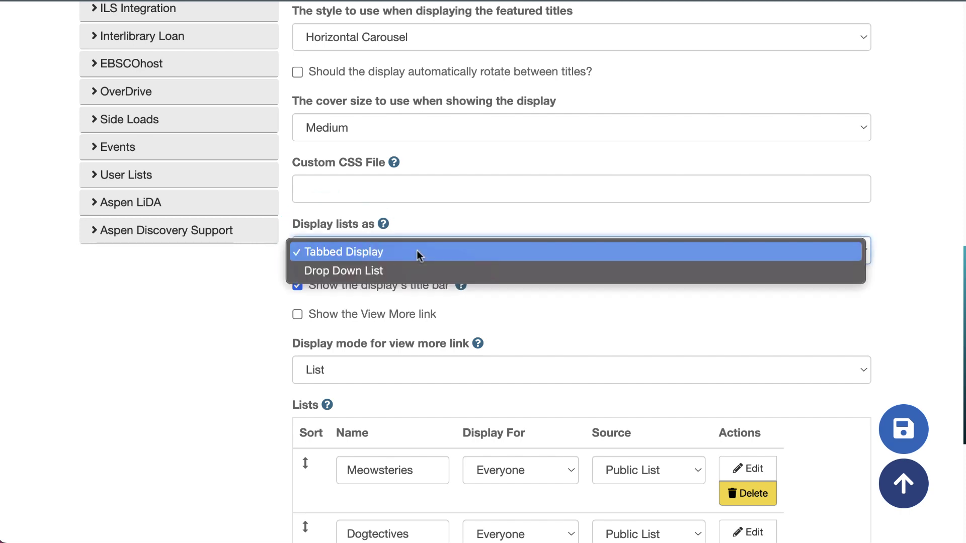
{"action": "left_click", "coordinate": [405, 273]}
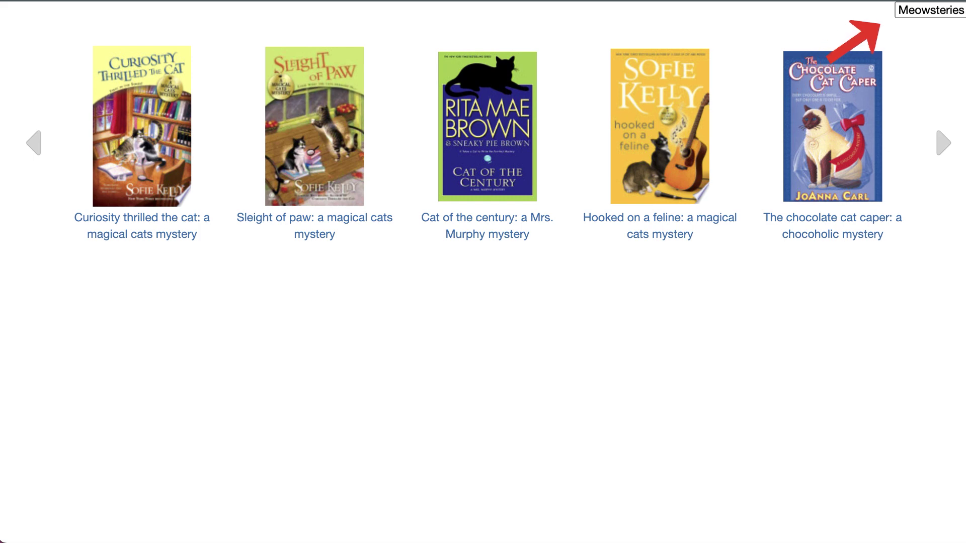
Step: In the preview, switch the drop-down to Dogtectives and back to Meowsteries
{"action": "left_click", "coordinate": [951, 15]}
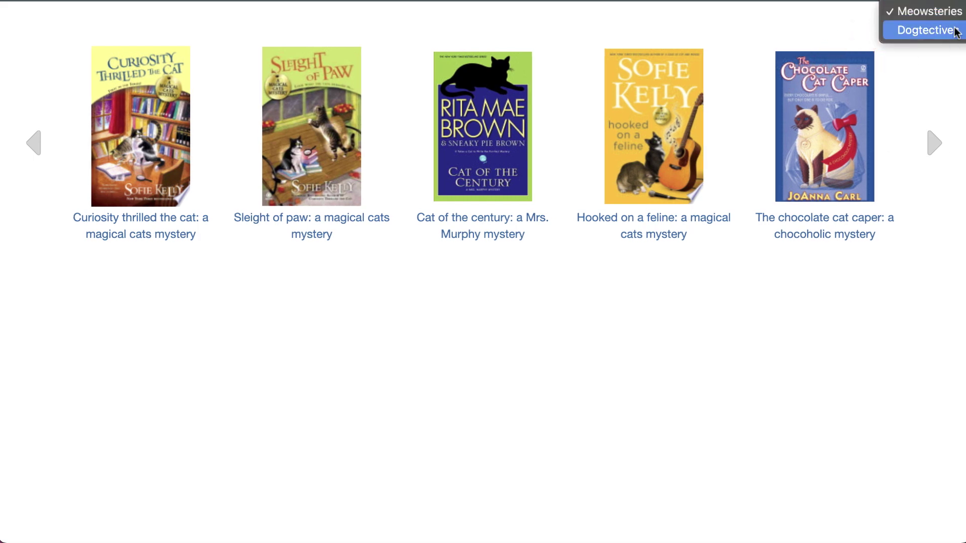
{"action": "left_click", "coordinate": [948, 31]}
{"action": "left_click", "coordinate": [923, 13]}
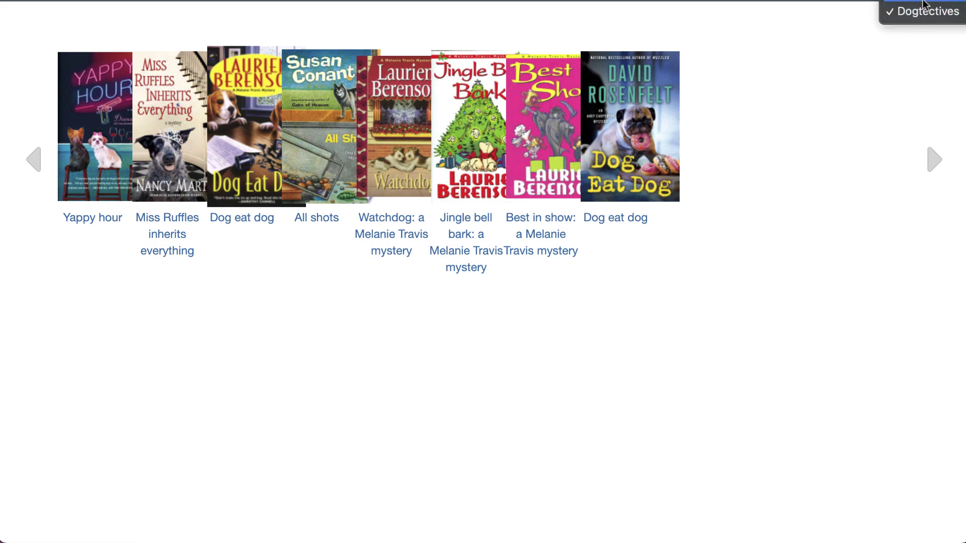
{"action": "left_click", "coordinate": [925, 10]}
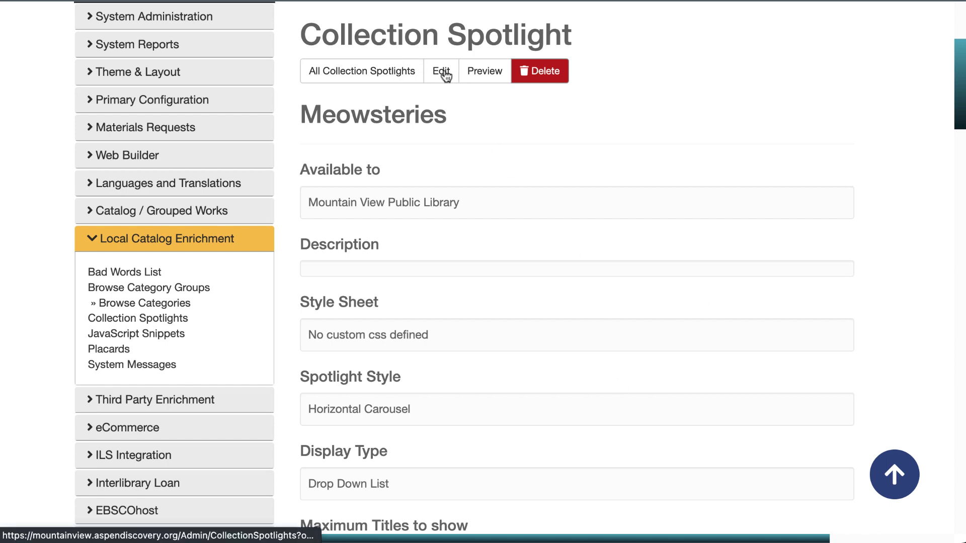
Step: Delete the Dogtectives list row from the Meowsteries spotlight and confirm the removal
{"action": "left_click", "coordinate": [444, 75]}
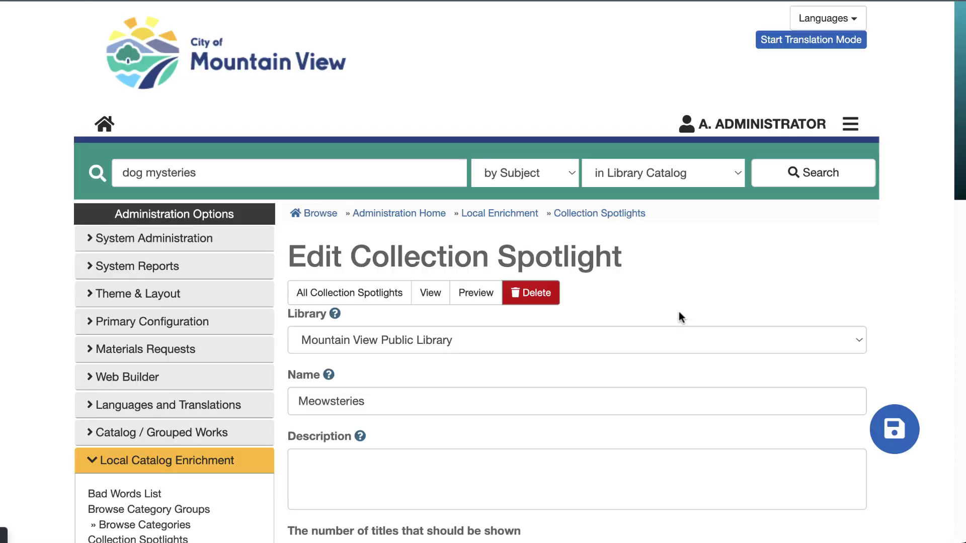
{"action": "scroll", "coordinate": [941, 283], "scroll_direction": "down", "scroll_amount": 6}
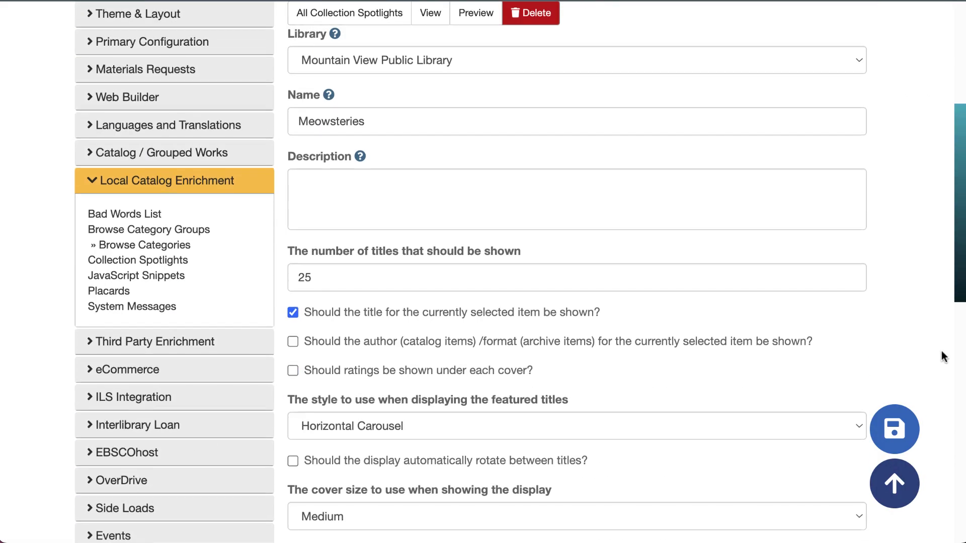
{"action": "scroll", "coordinate": [941, 351], "scroll_direction": "down", "scroll_amount": 12}
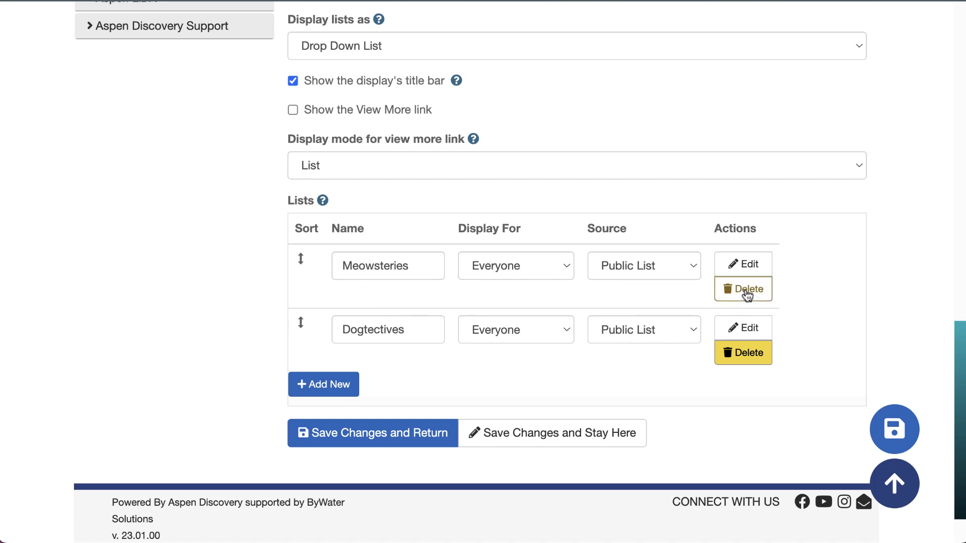
{"action": "left_click", "coordinate": [734, 359]}
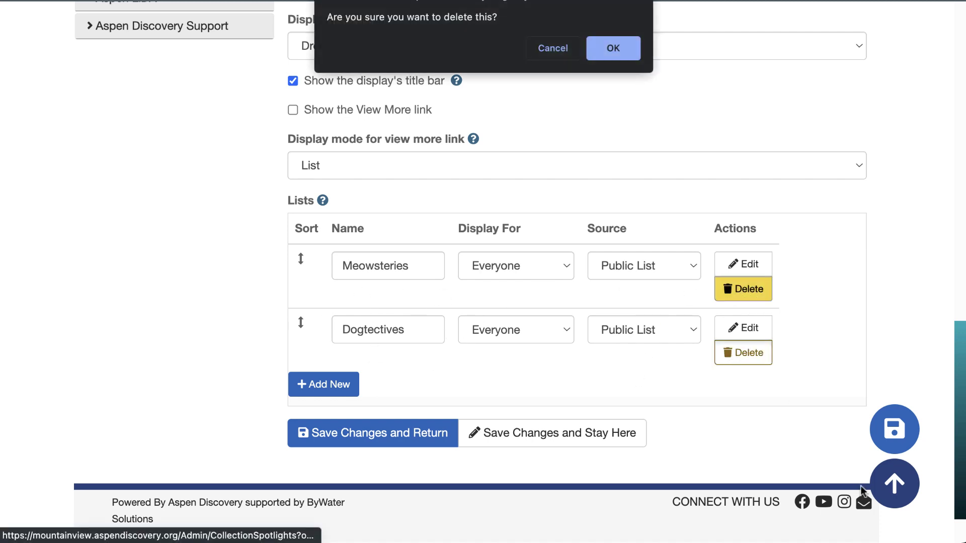
{"action": "left_click", "coordinate": [612, 51]}
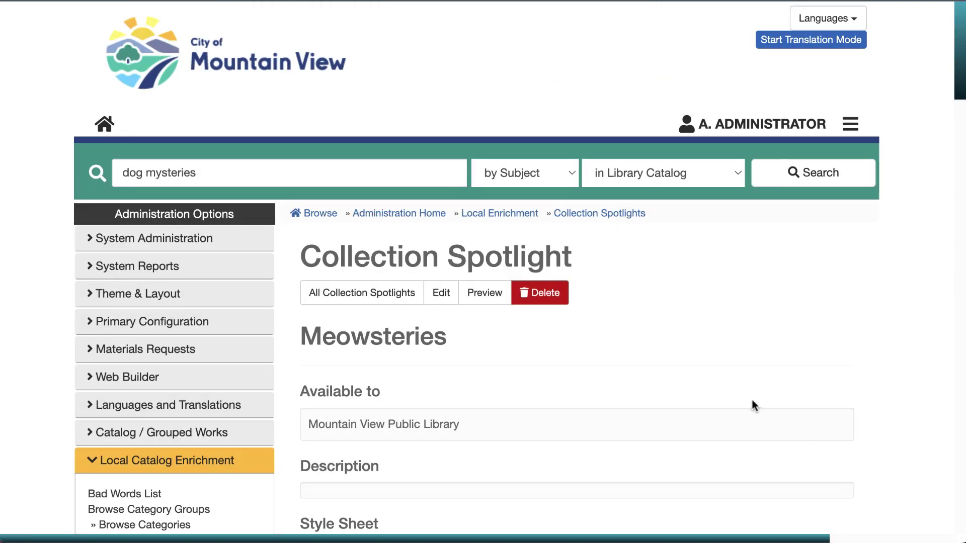
Step: Preview the trimmed Meowsteries spotlight, then return to its summary page and review the details
{"action": "left_click", "coordinate": [491, 295]}
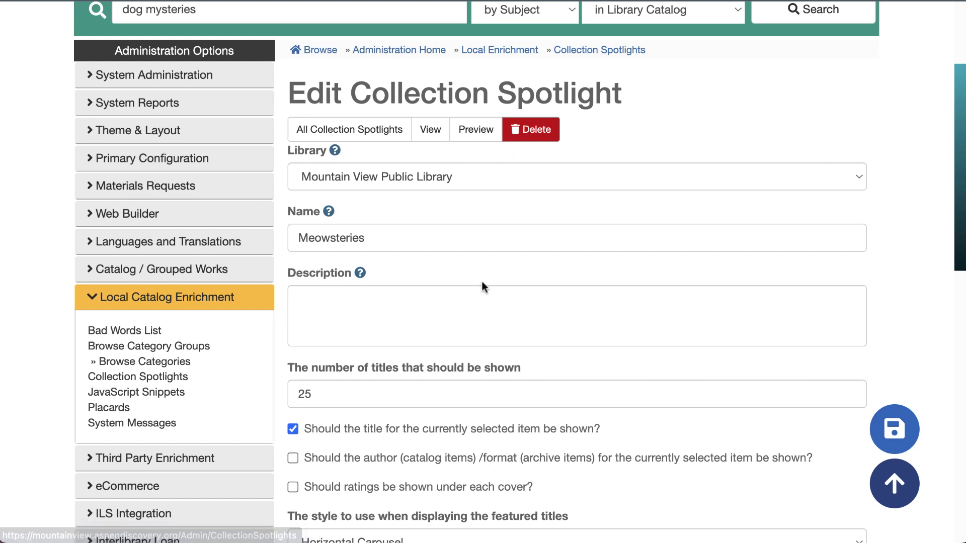
{"action": "left_click", "coordinate": [434, 129]}
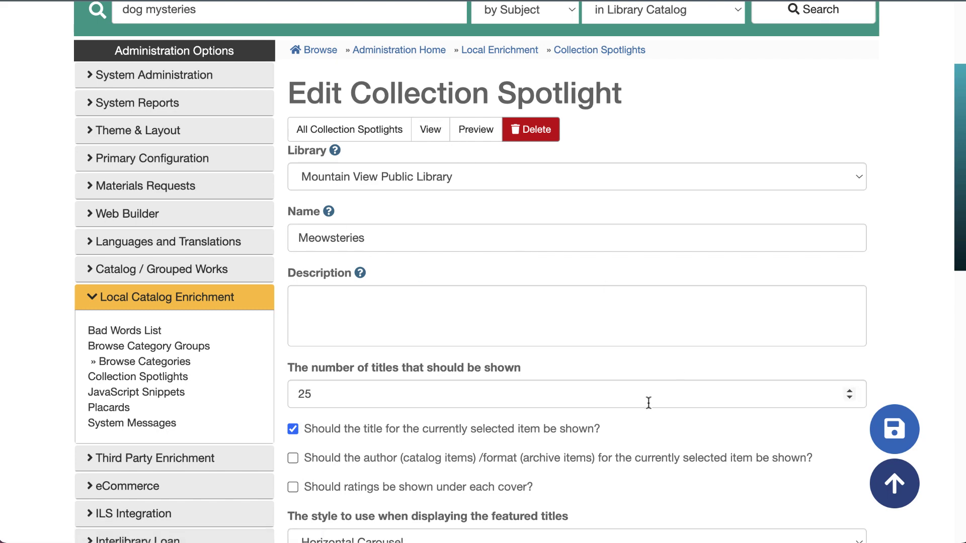
{"action": "scroll", "coordinate": [867, 293], "scroll_direction": "down", "scroll_amount": 12}
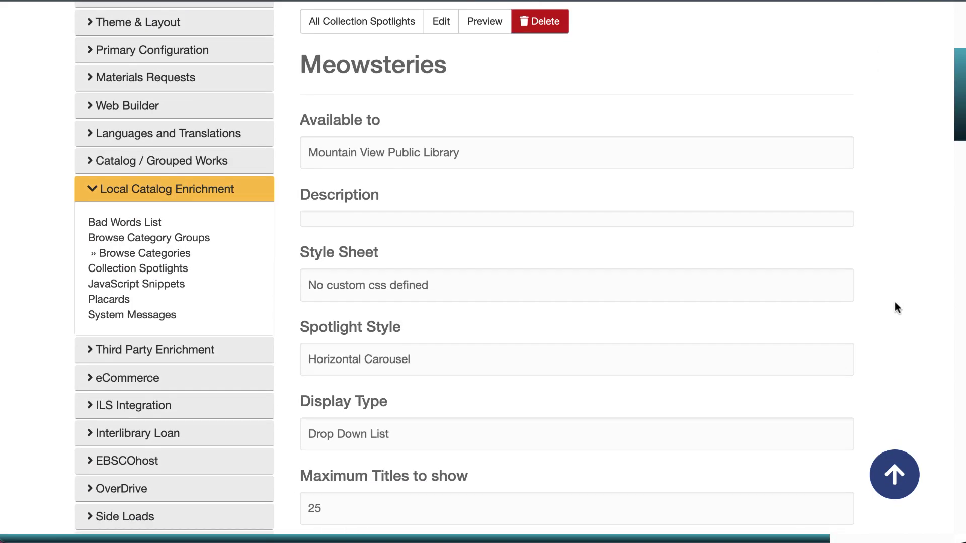
{"action": "scroll", "coordinate": [900, 326], "scroll_direction": "down", "scroll_amount": 4}
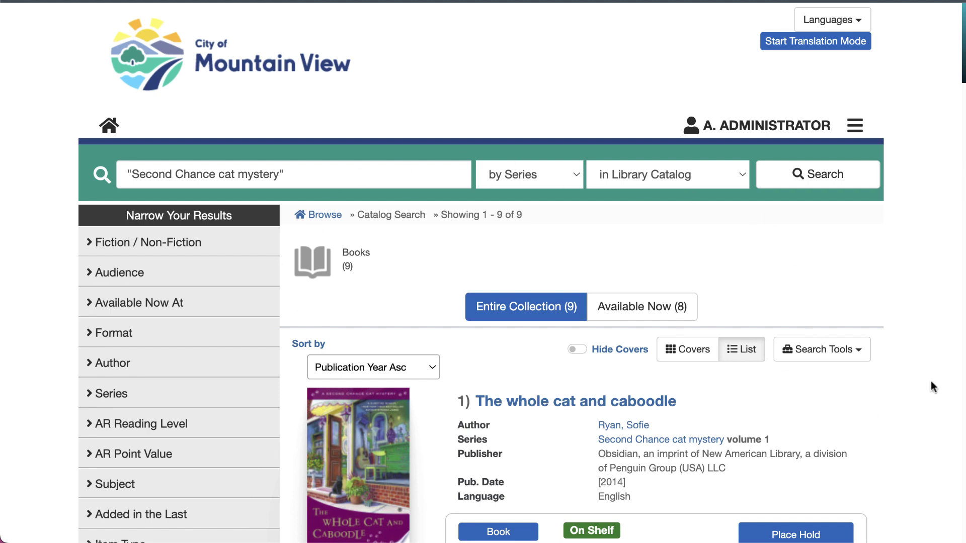
Step: Start a spotlight from this search, targeting the existing Meowsteries spotlight with 'Yes, replace existing spotlight' ticked
{"action": "left_click", "coordinate": [833, 358]}
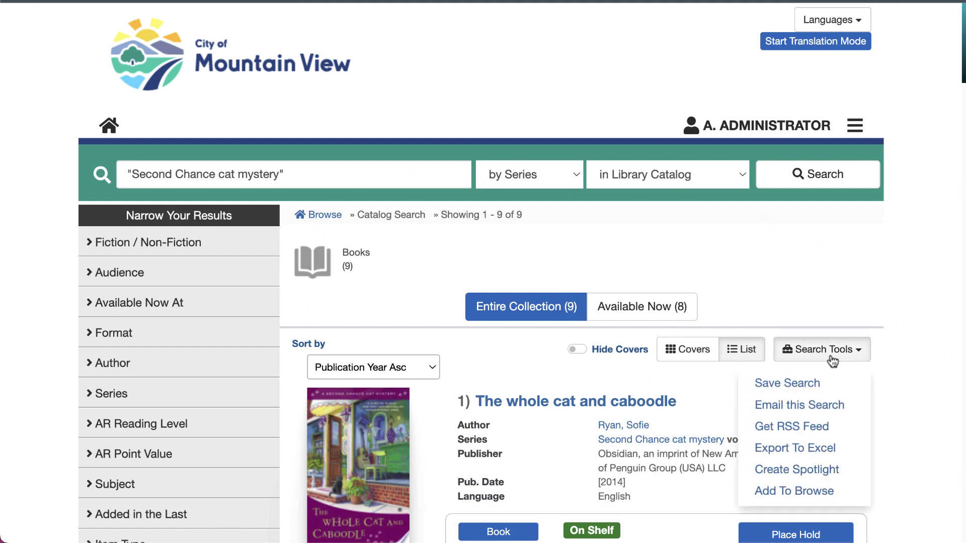
{"action": "left_click", "coordinate": [837, 476]}
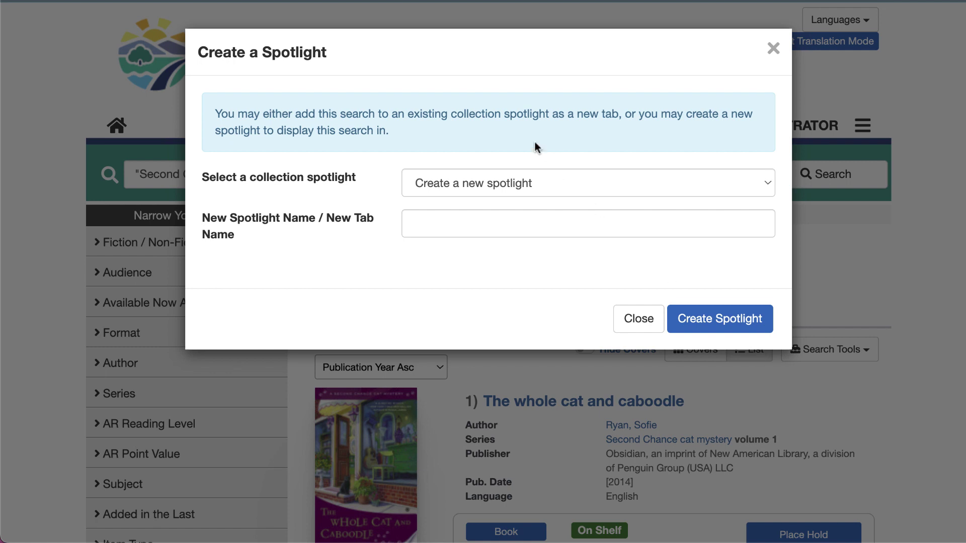
{"action": "left_click", "coordinate": [490, 185]}
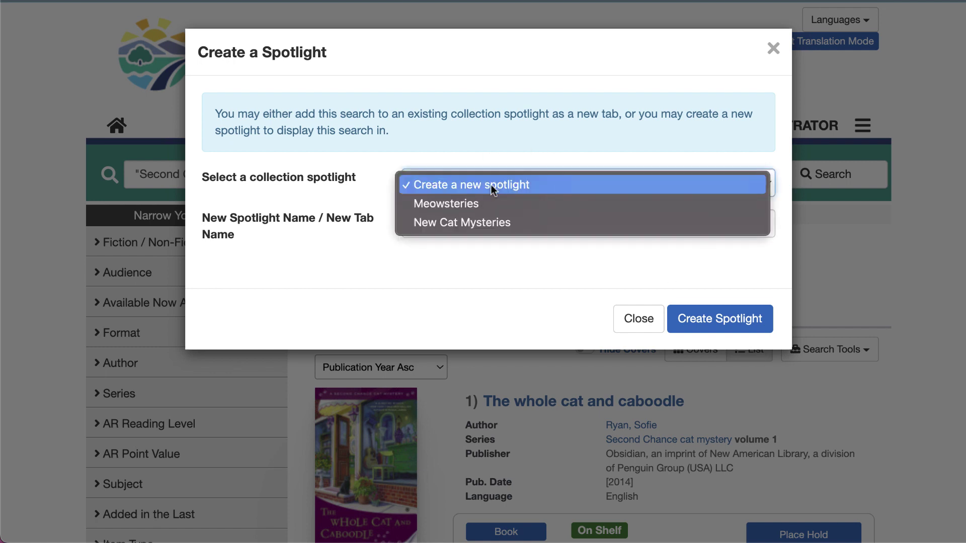
{"action": "left_click", "coordinate": [490, 205]}
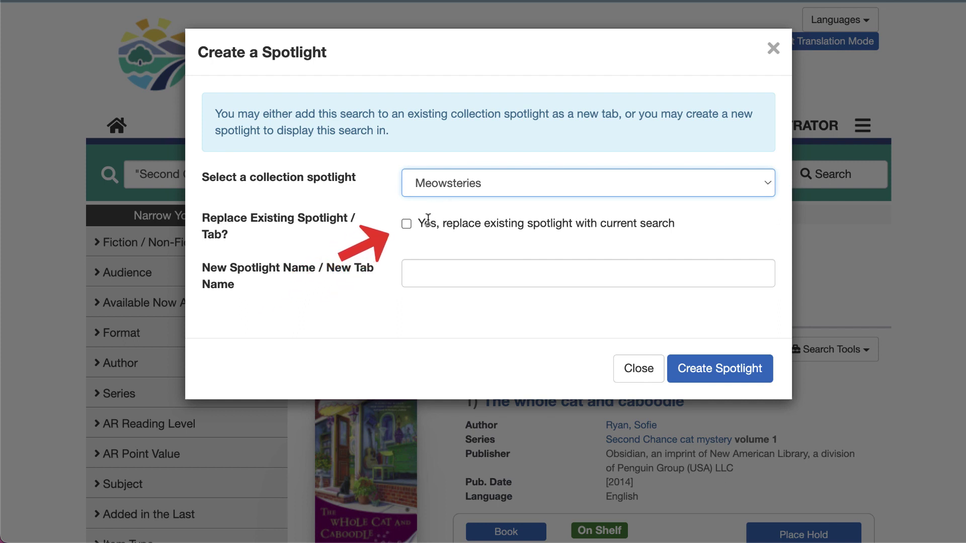
{"action": "left_click", "coordinate": [407, 224]}
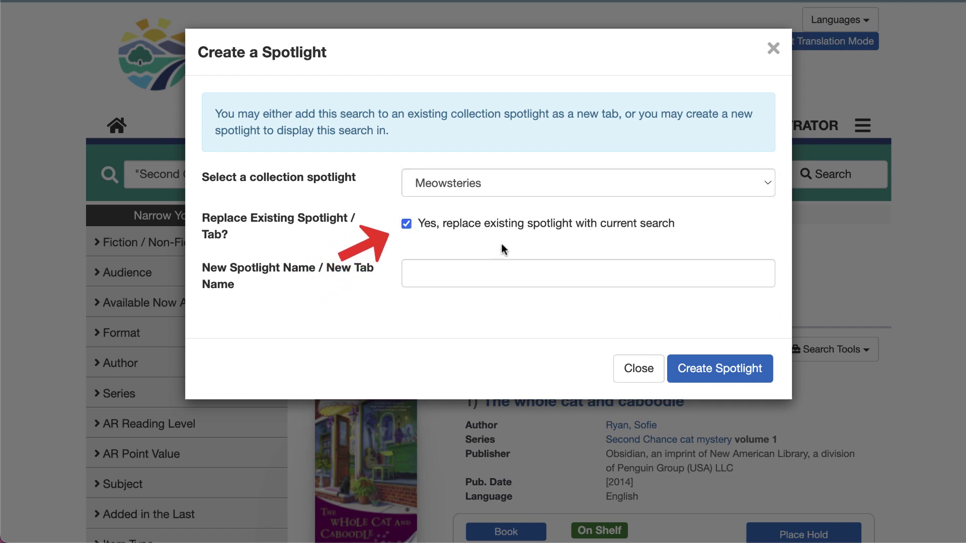
Step: Name the spotlight tab Meowsteries
{"action": "left_click", "coordinate": [505, 273]}
{"action": "type", "text": "Meows"}
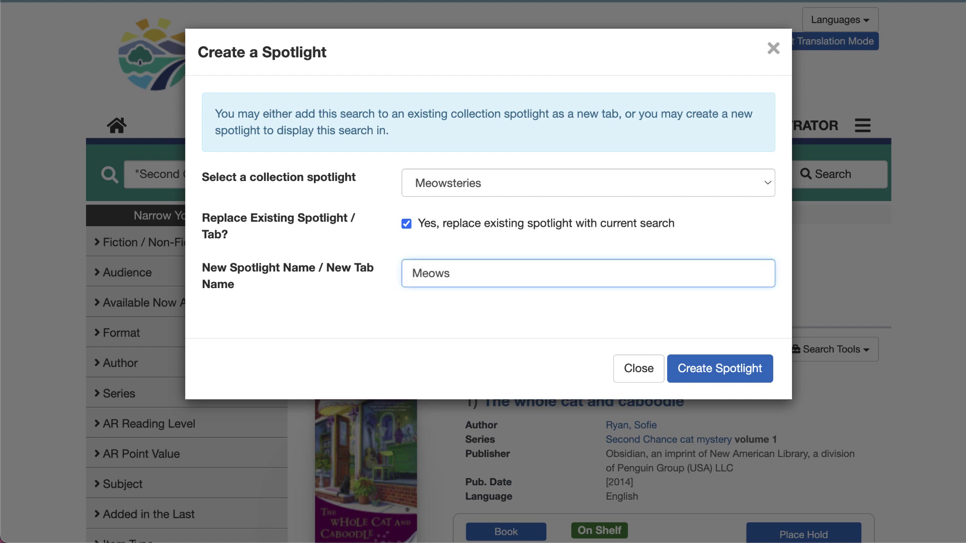
{"action": "type", "text": "teries"}
{"action": "key", "text": "BackSpace"}
{"action": "key", "text": "BackSpace"}
{"action": "key", "text": "BackSpace"}
{"action": "type", "text": "ies"}
{"action": "left_click", "coordinate": [549, 310]}
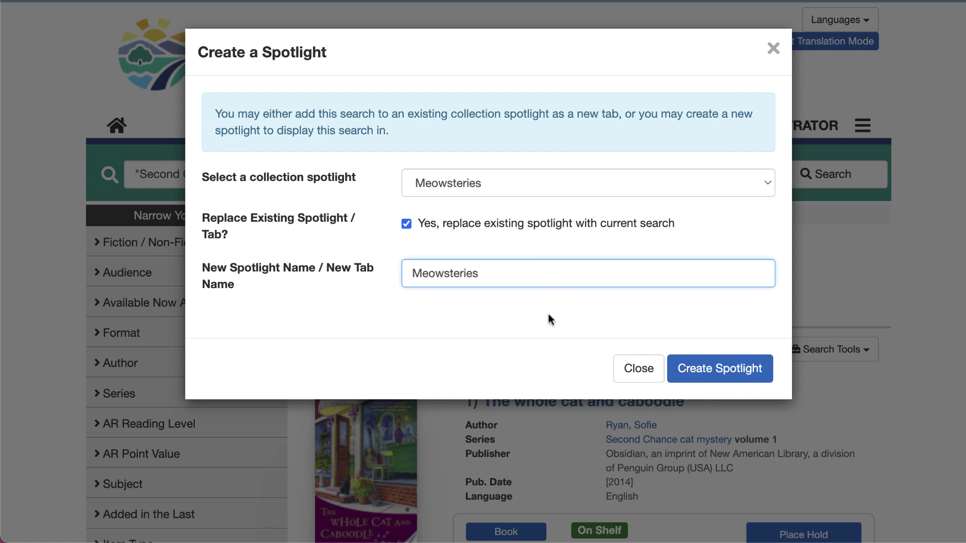
Step: Create the spotlight, then review its single Meowsteries list, Integration notes and Live Preview
{"action": "left_click", "coordinate": [734, 373]}
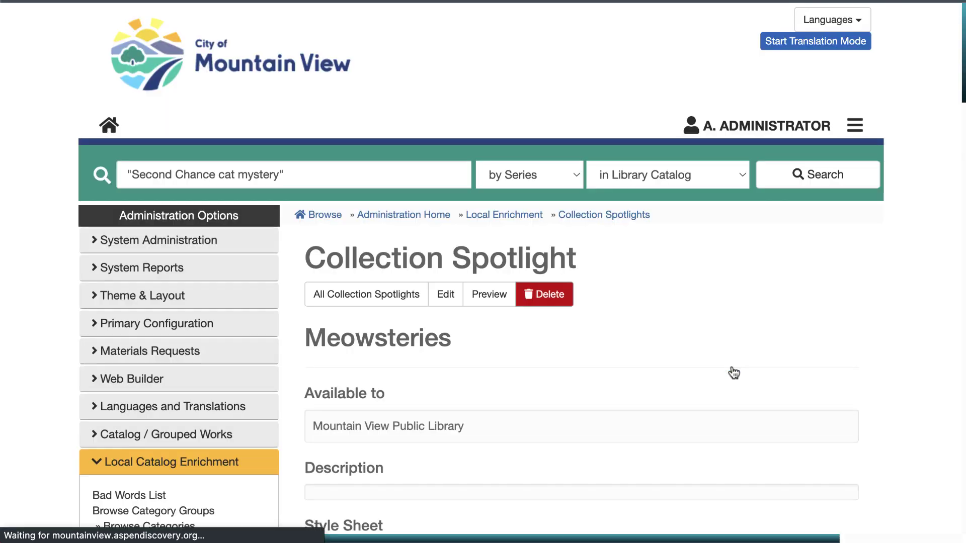
{"action": "scroll", "coordinate": [763, 361], "scroll_direction": "down", "scroll_amount": 7}
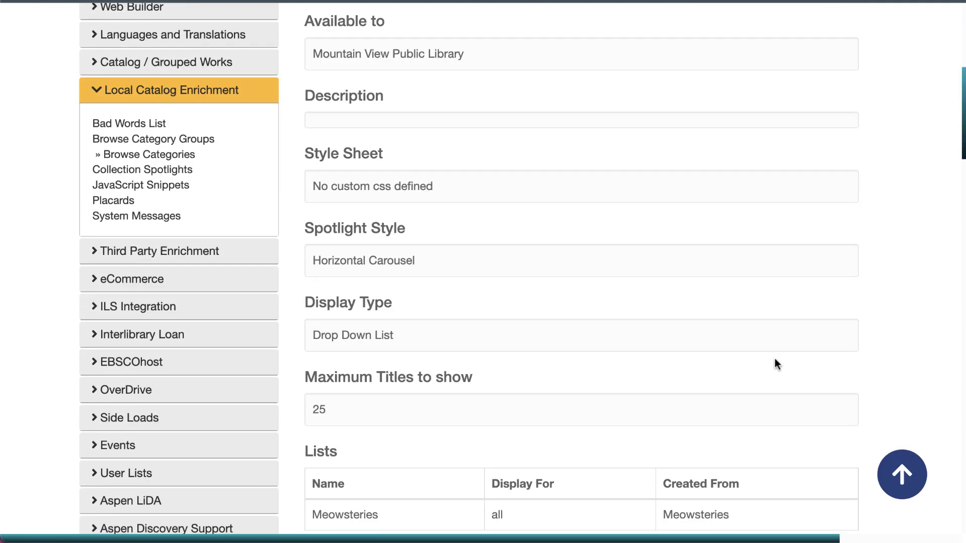
{"action": "scroll", "coordinate": [775, 364], "scroll_direction": "down", "scroll_amount": 2}
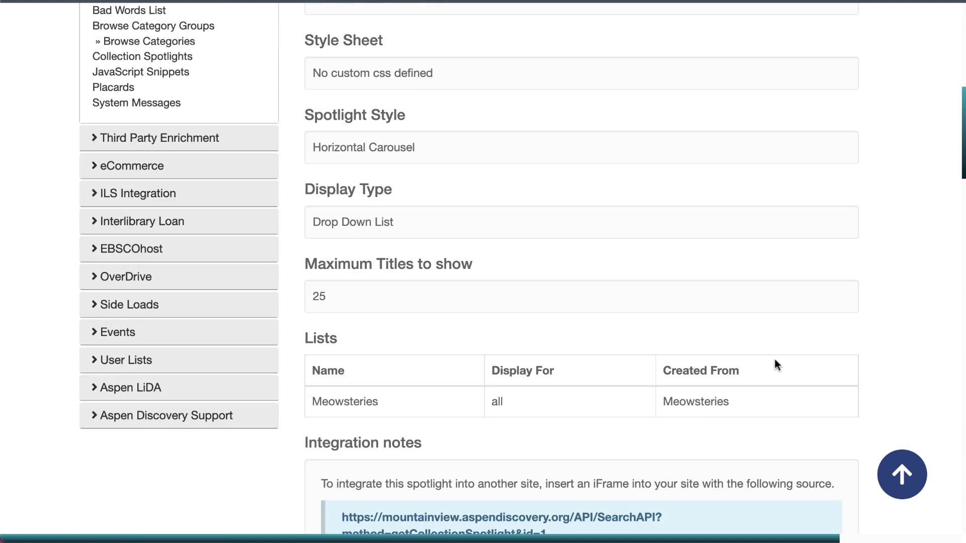
{"action": "scroll", "coordinate": [775, 362], "scroll_direction": "down", "scroll_amount": 7}
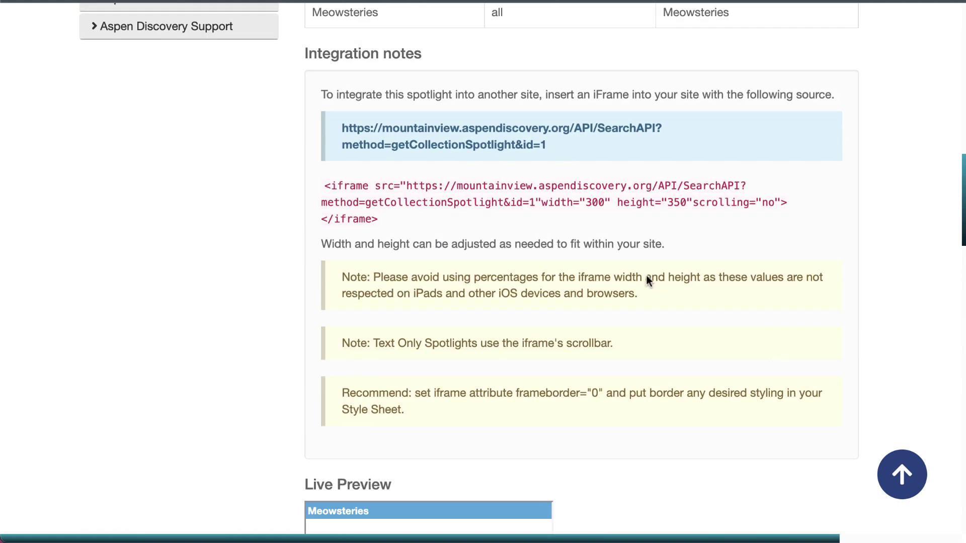